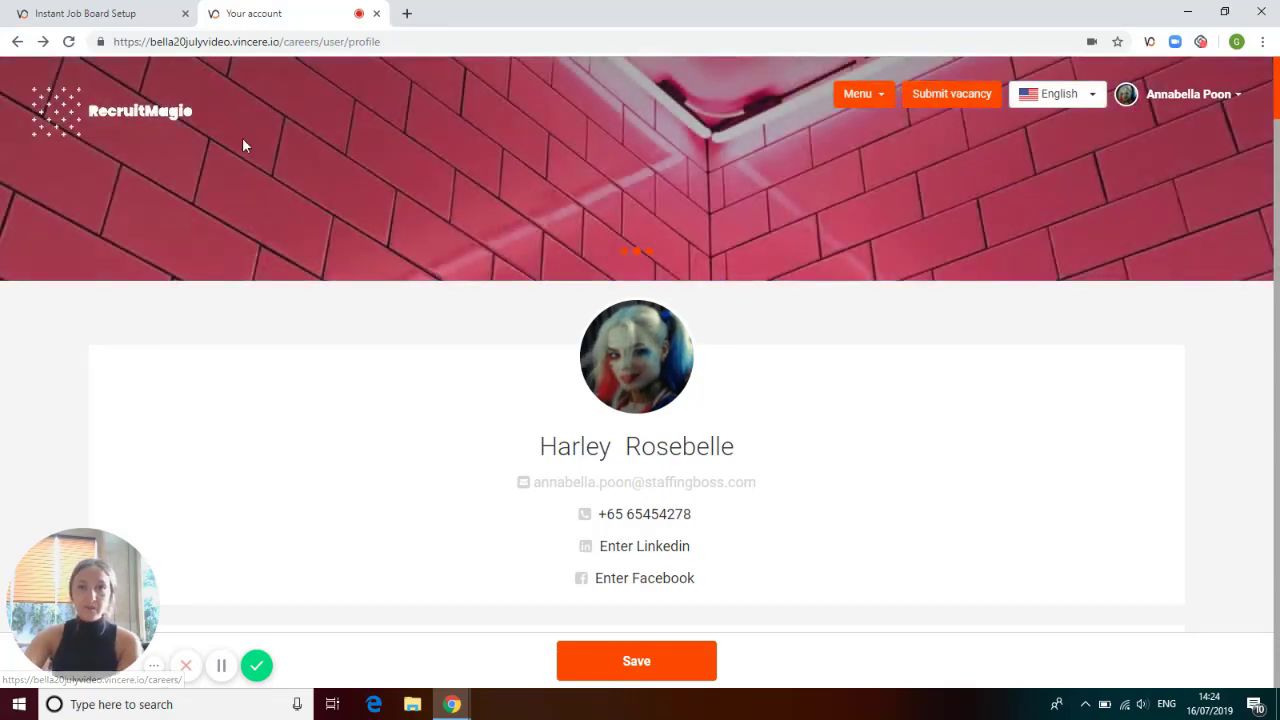
Browse the banner images of the profile page and check the upload option on the profile photo.
click(636, 256)
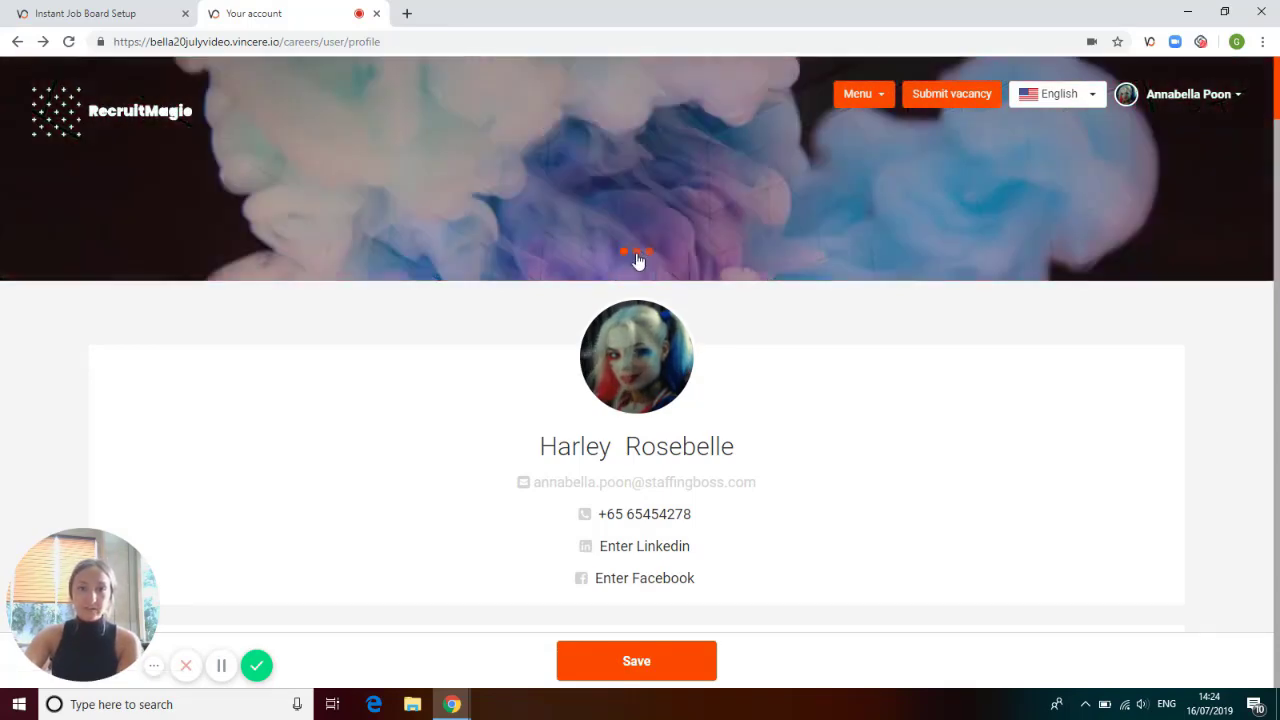
click(649, 256)
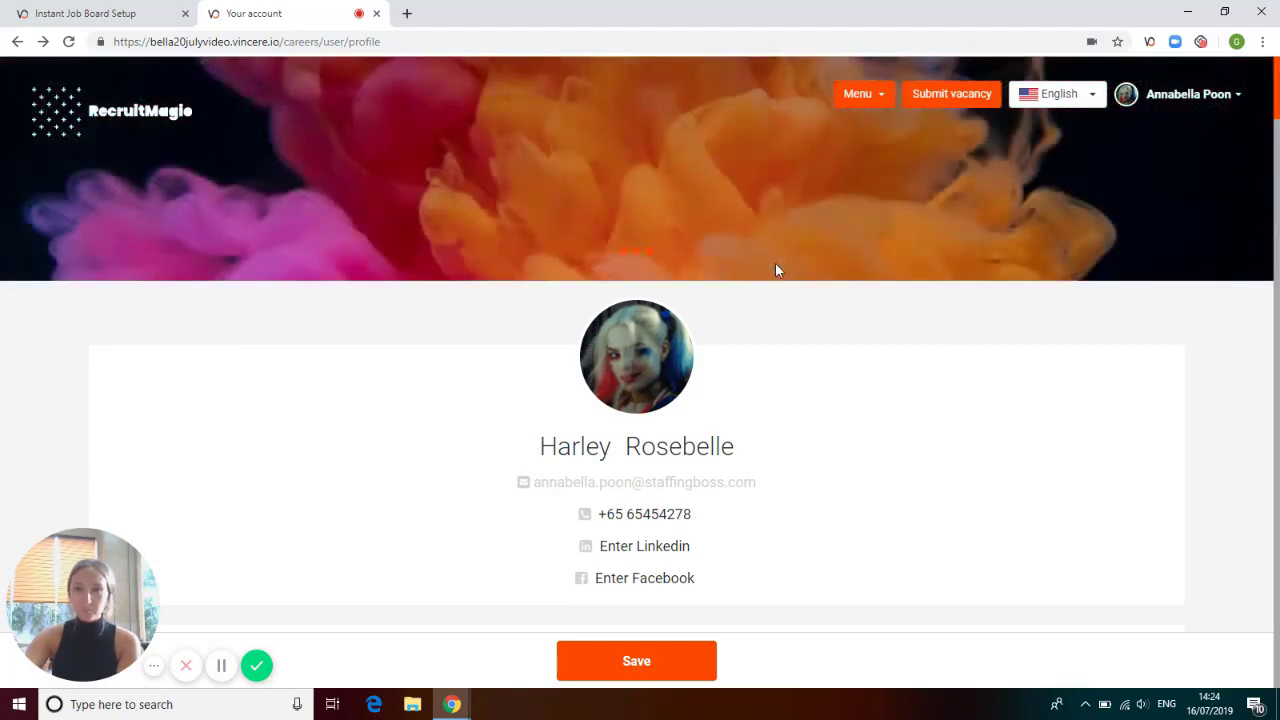
scroll(791, 272, down, 1)
mouse_move(674, 248)
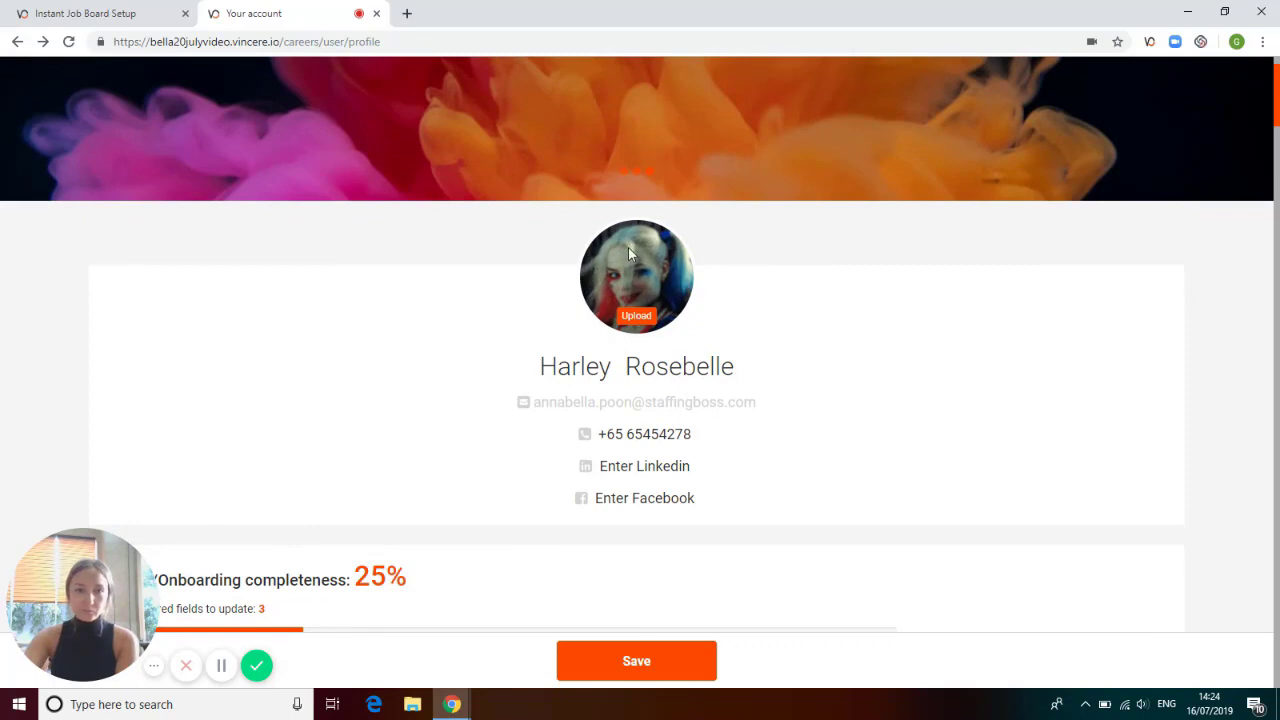
Review the name and contact fields in the profile header, opening the last name for editing and cancelling the edit.
mouse_move(606, 369)
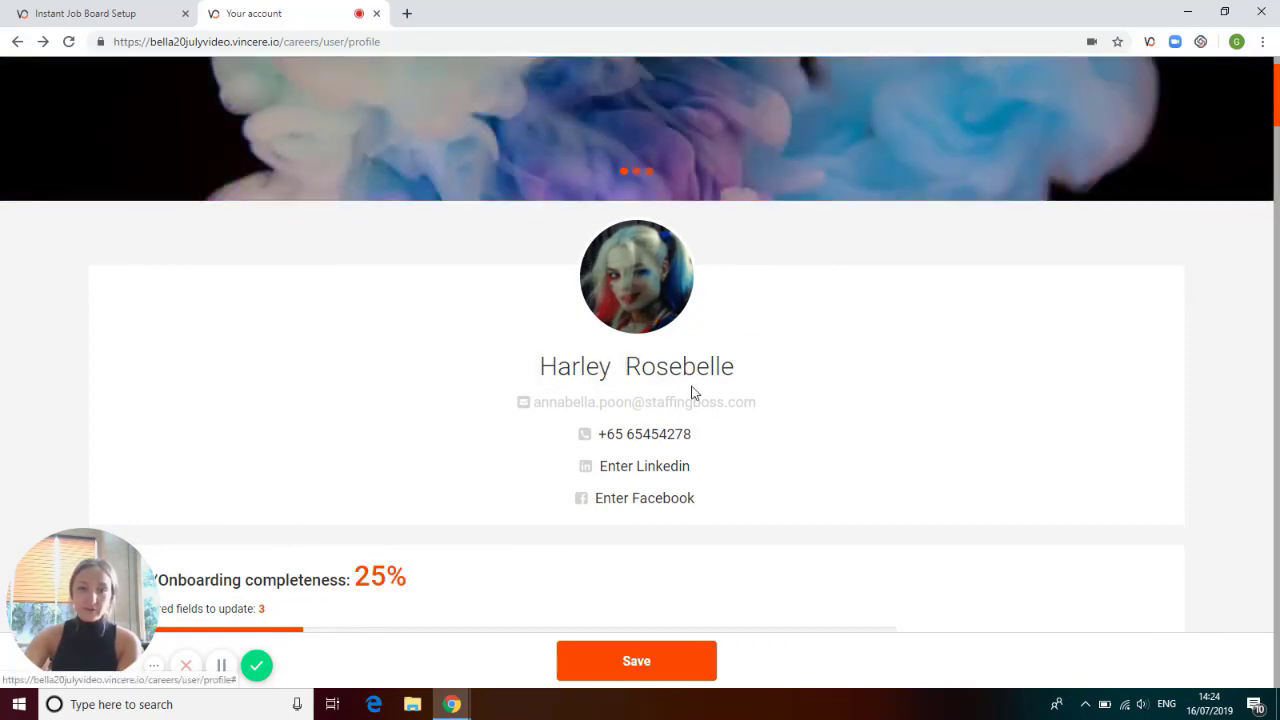
scroll(678, 440, down, 1)
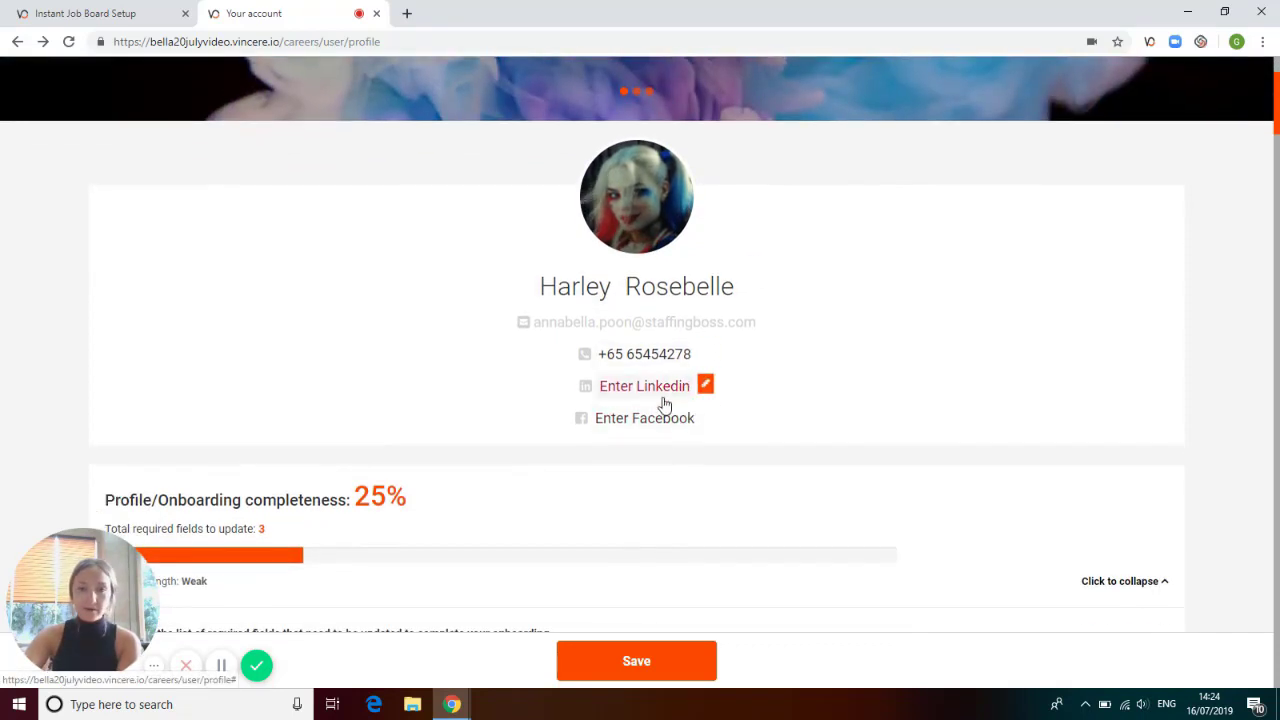
mouse_move(650, 420)
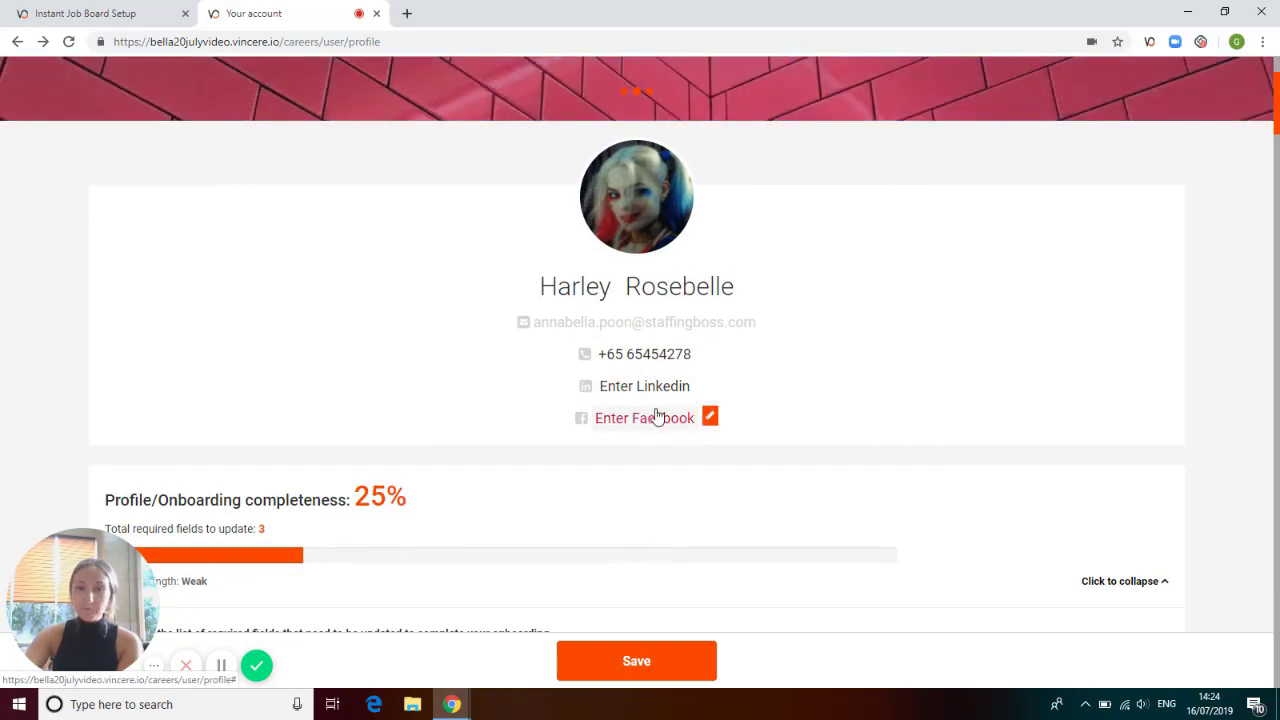
mouse_move(690, 302)
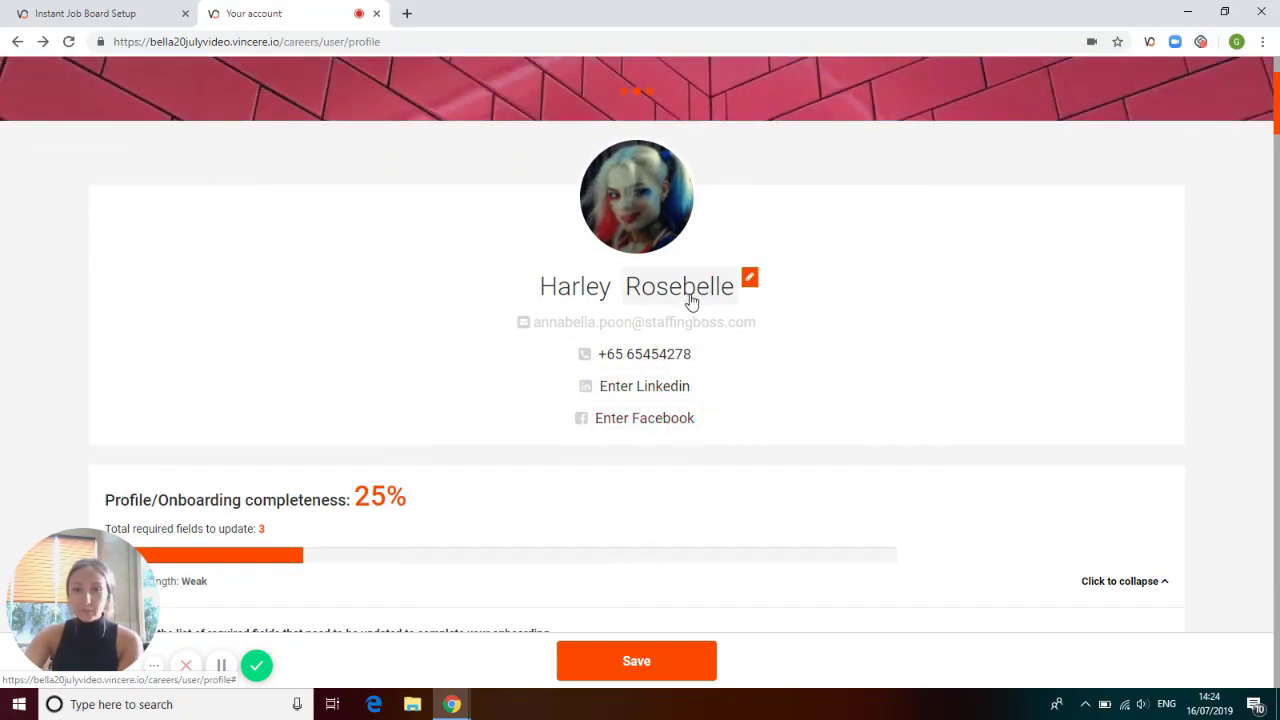
click(690, 300)
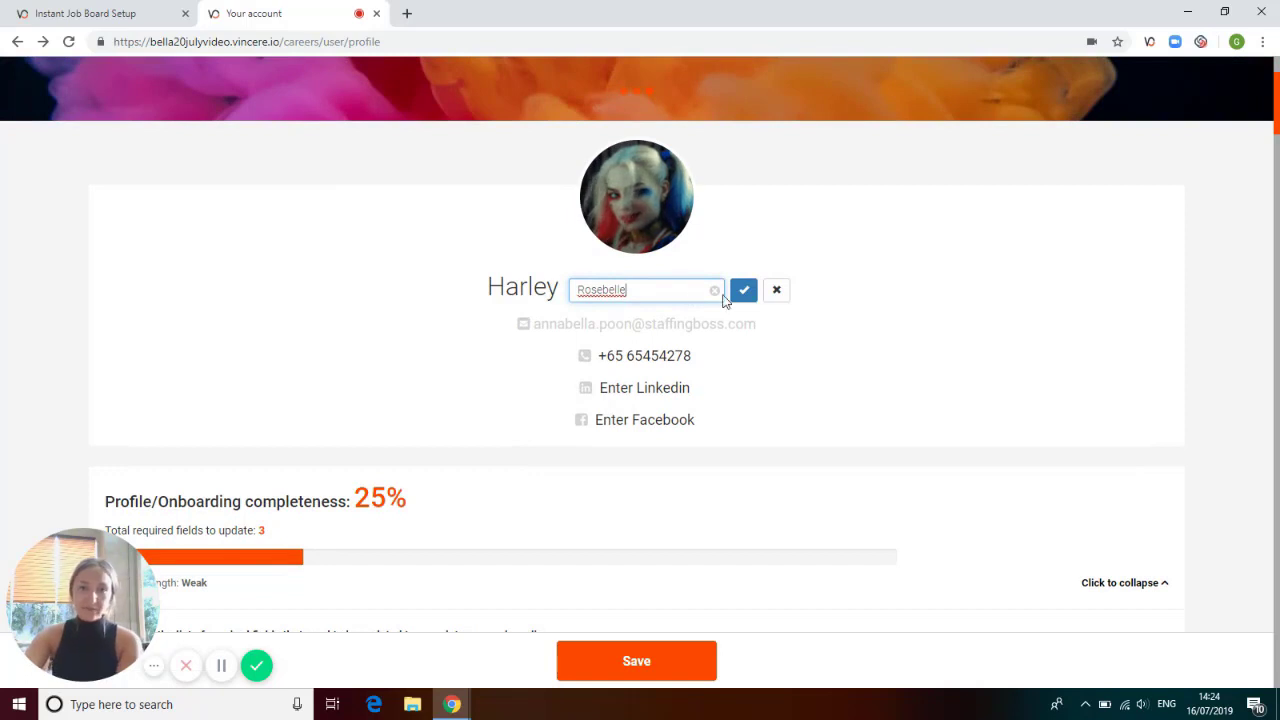
click(776, 292)
Examine the profile/onboarding completeness section and reveal which required basic info fields are still empty.
scroll(778, 297, down, 1)
scroll(778, 297, down, 2)
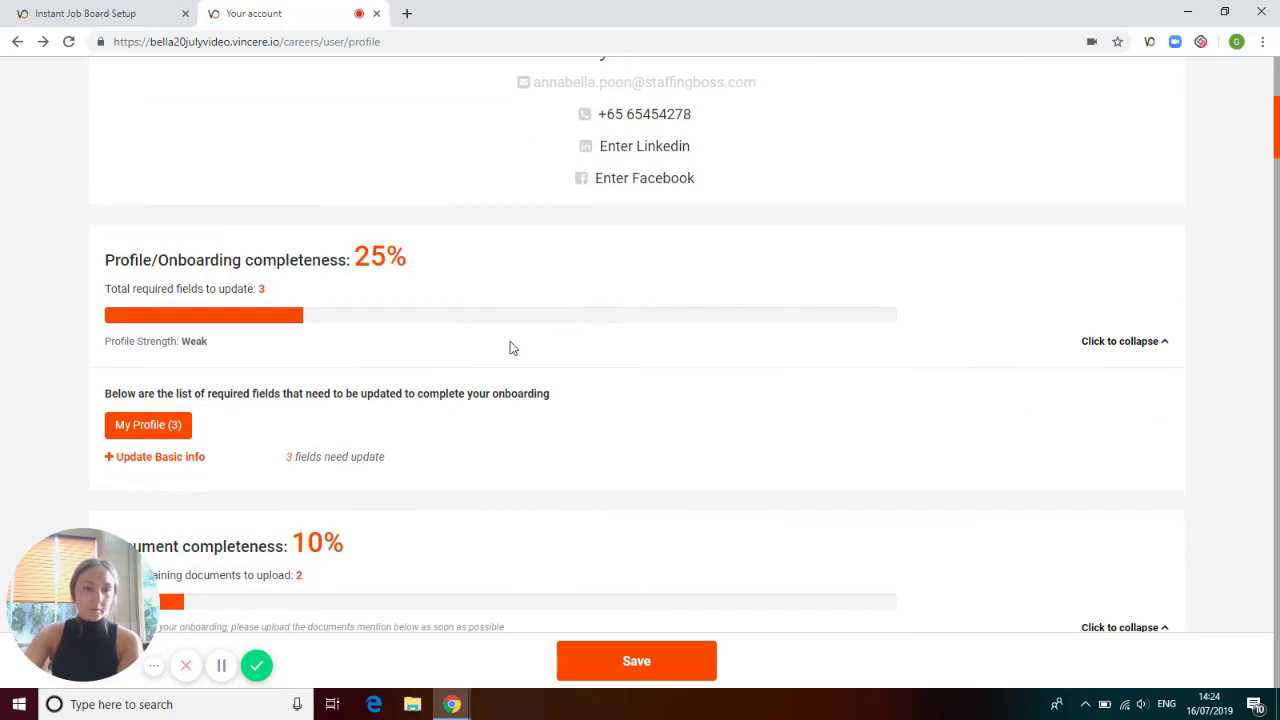
scroll(490, 340, down, 1)
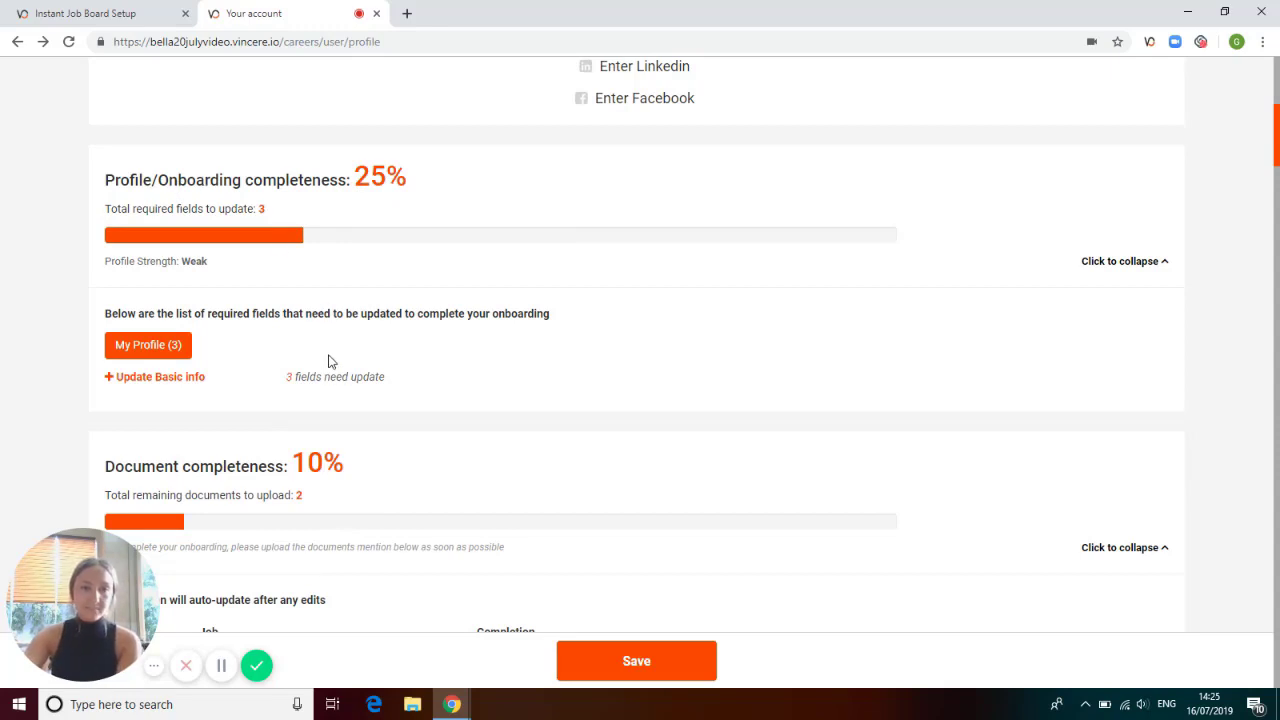
mouse_move(329, 377)
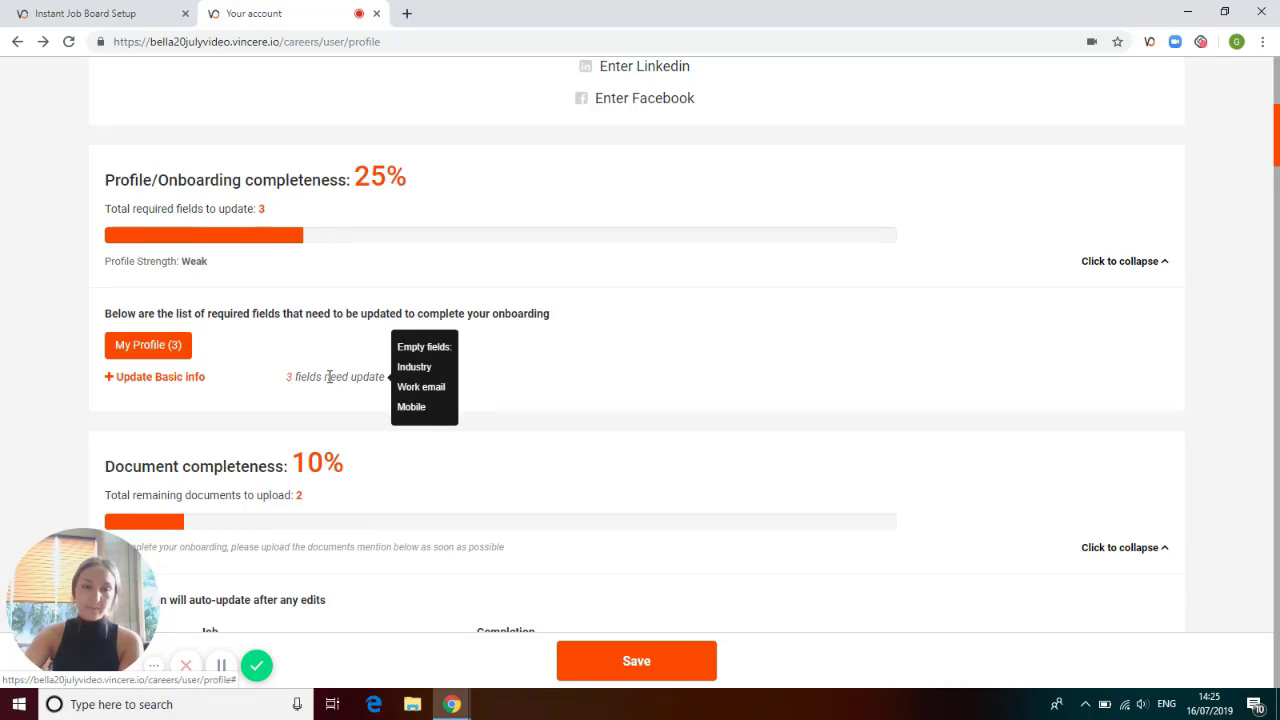
Review the document completeness section with its upload progress for each job.
scroll(329, 377, down, 2)
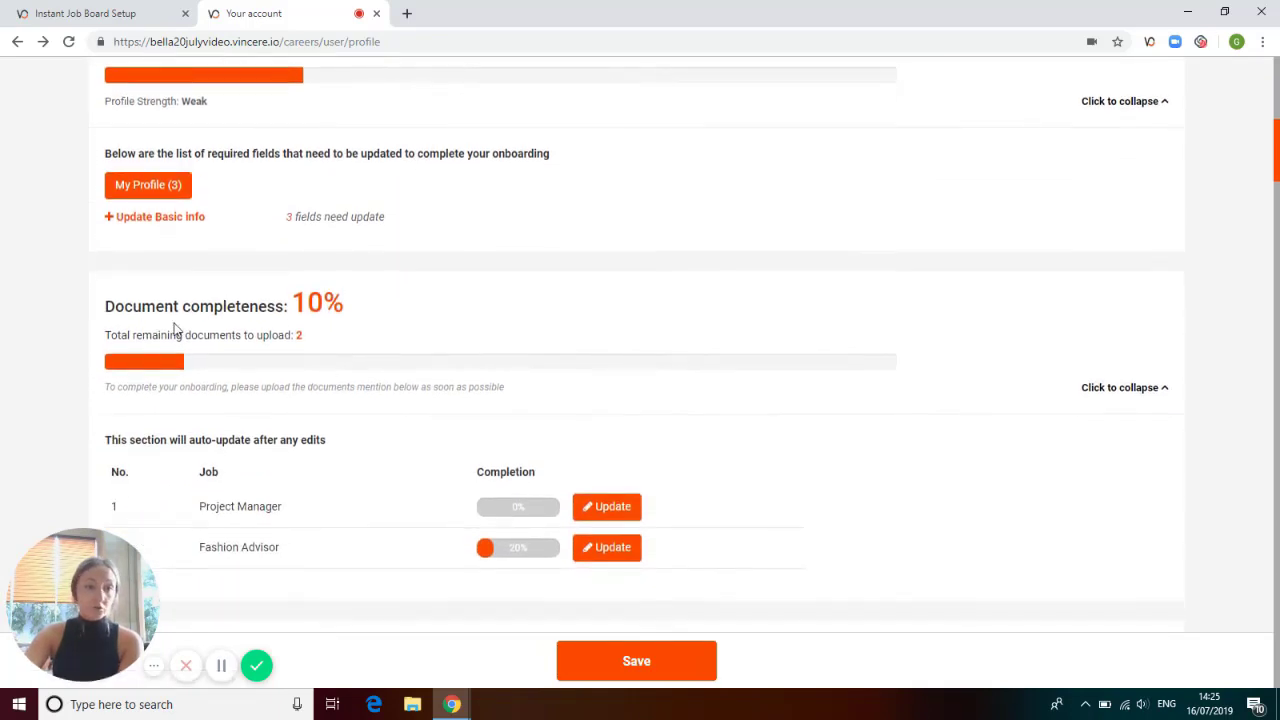
scroll(274, 334, down, 1)
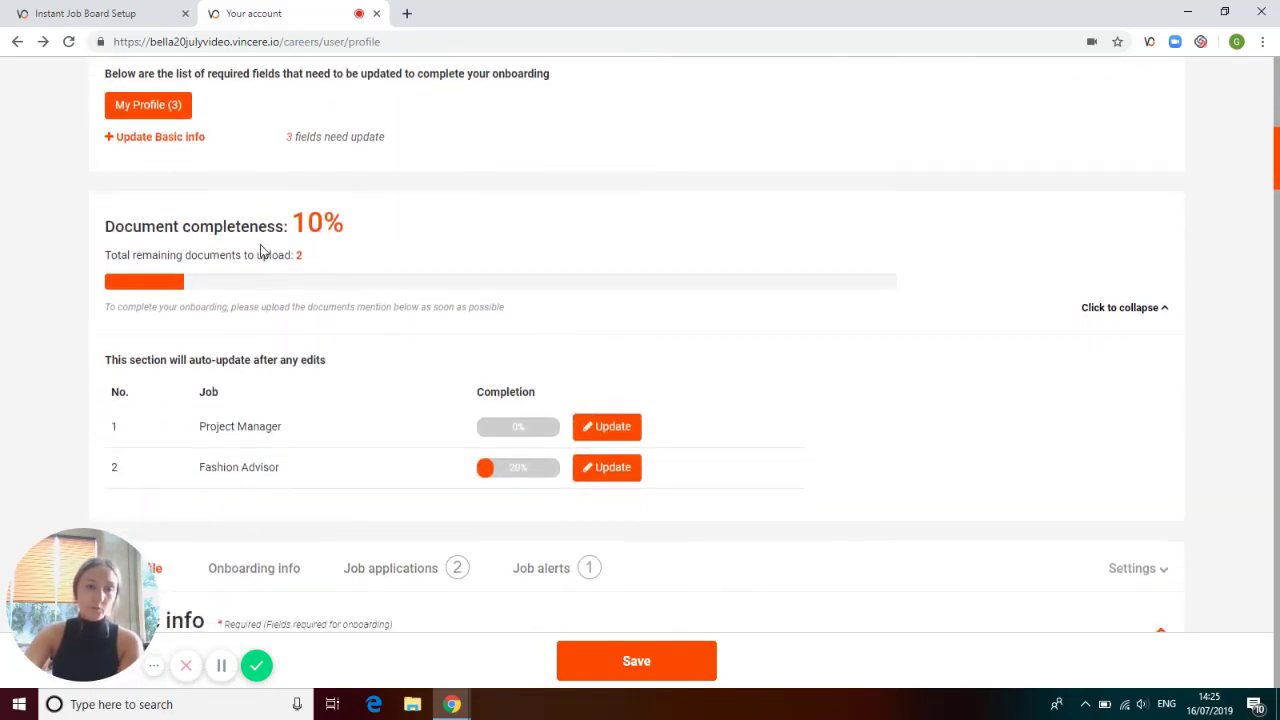
scroll(300, 297, down, 3)
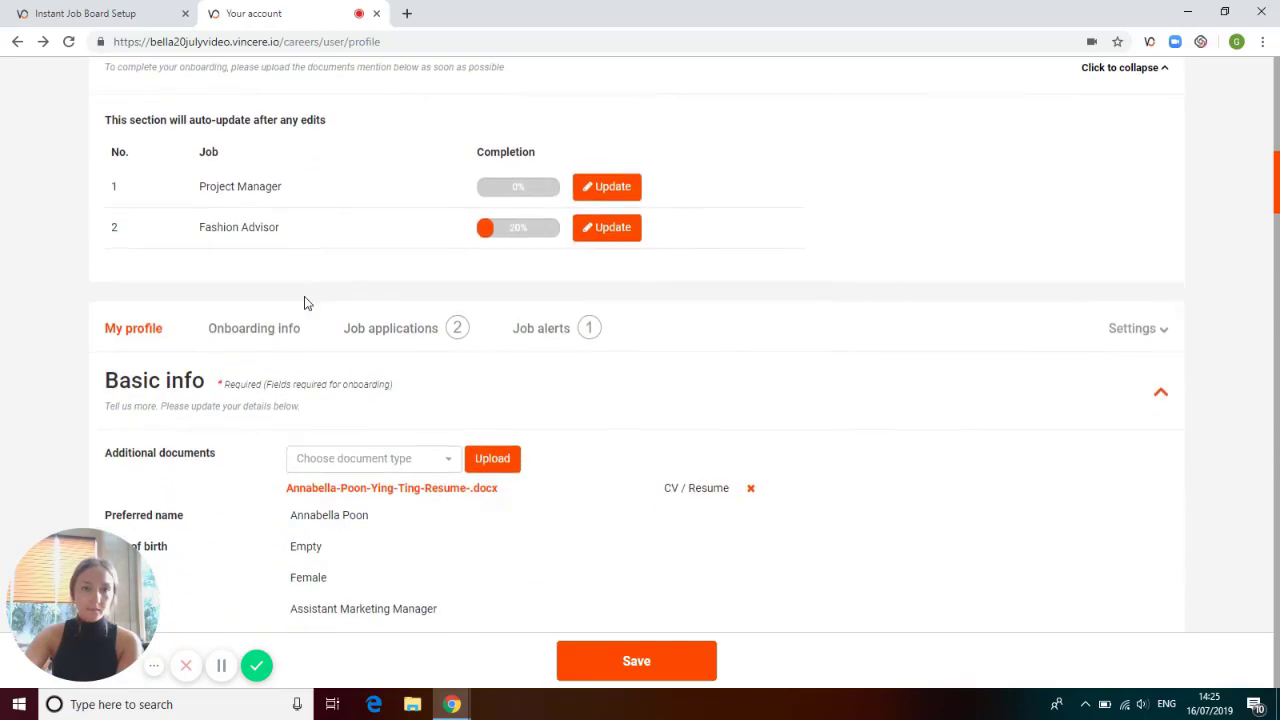
Review the Basic info section of the profile, from additional documents to the personal and contact fields.
scroll(307, 303, down, 2)
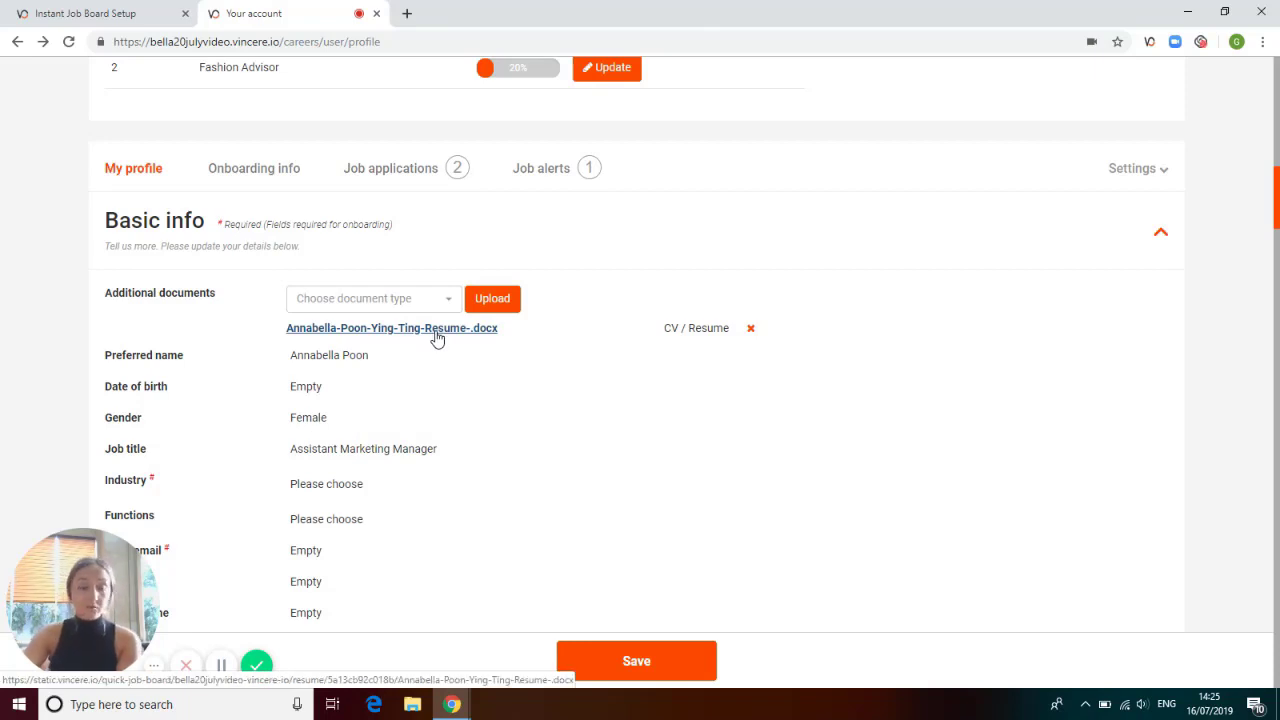
scroll(437, 336, down, 1)
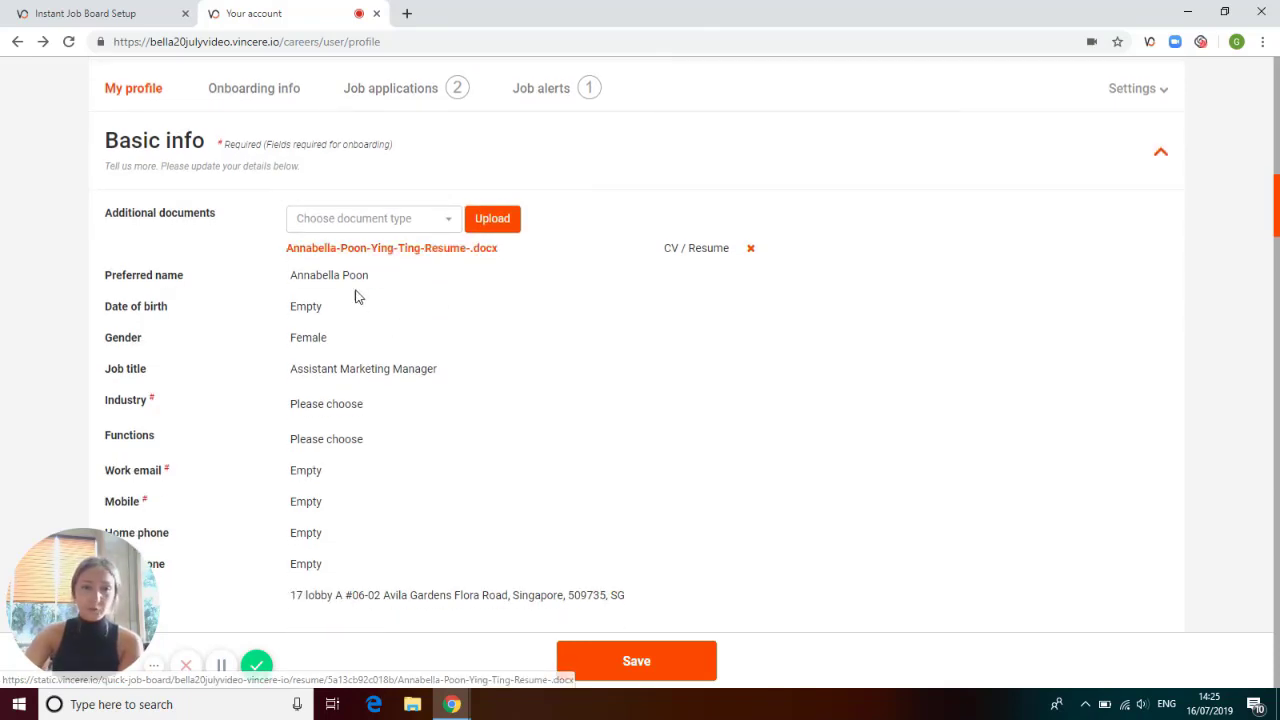
mouse_move(327, 343)
scroll(349, 380, down, 2)
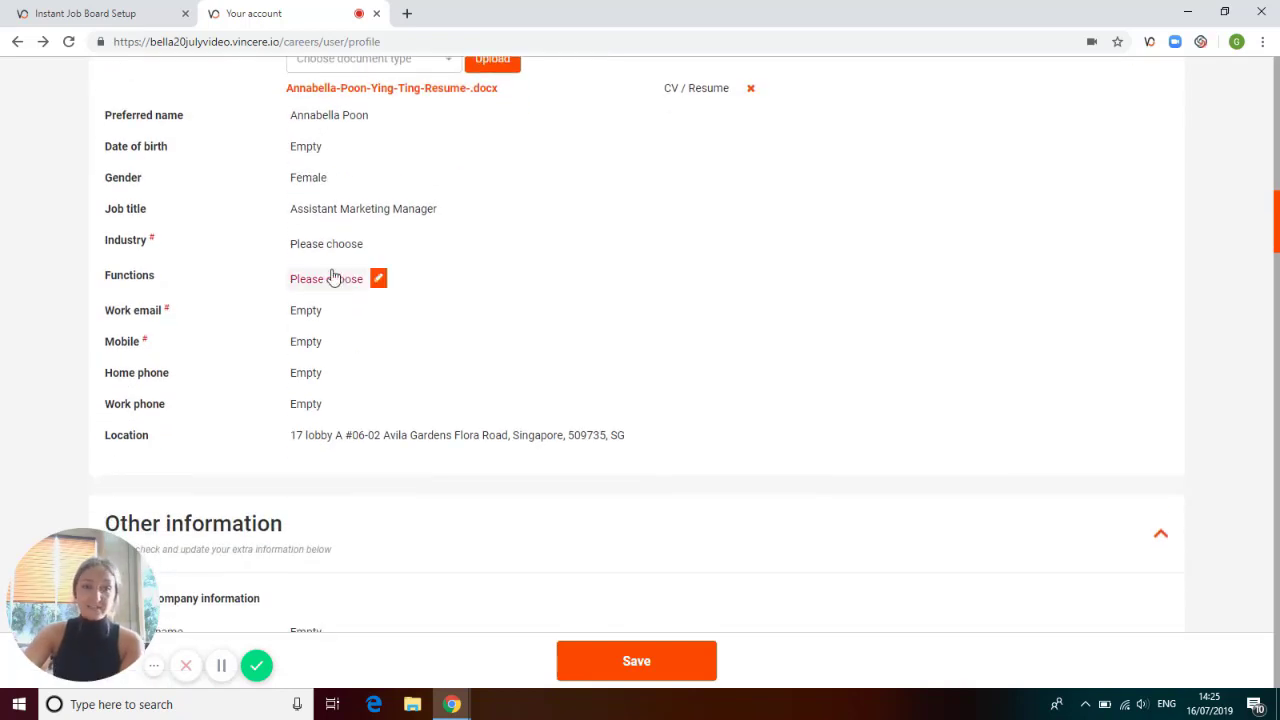
mouse_move(322, 315)
Look through the Other information fields for personal company, residence, visa and emergency contact.
scroll(323, 335, down, 4)
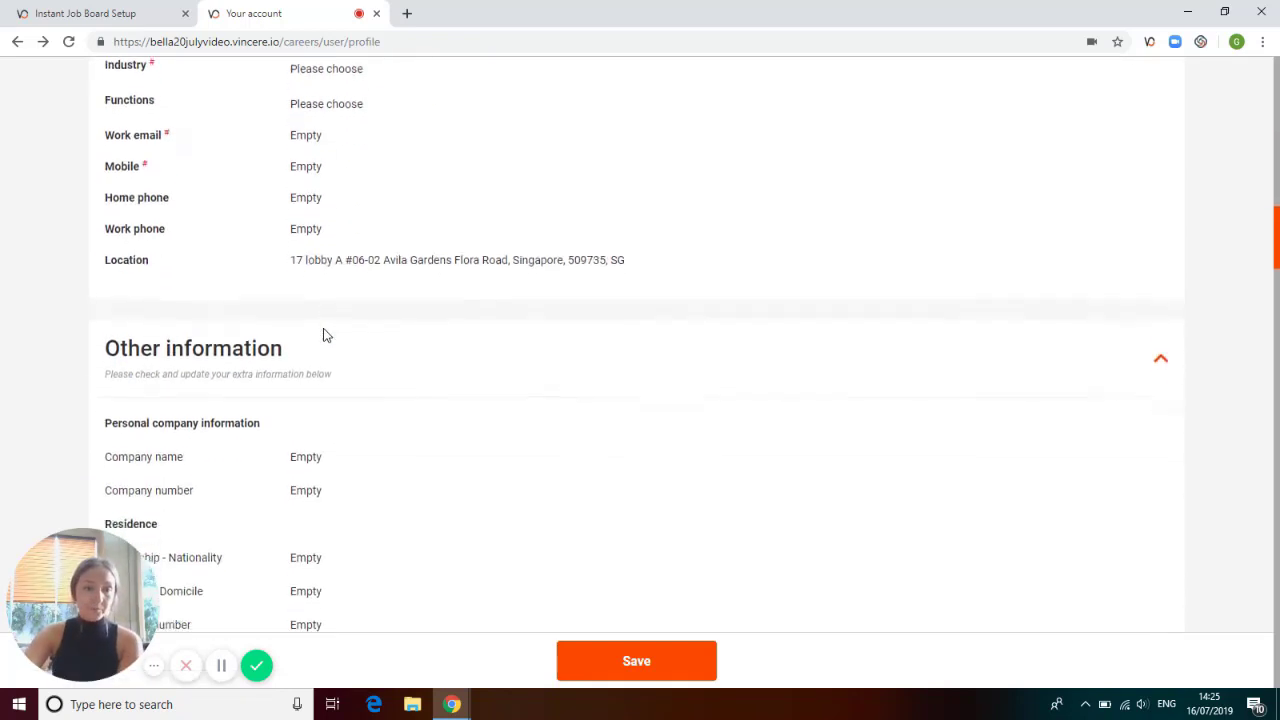
scroll(330, 338, down, 1)
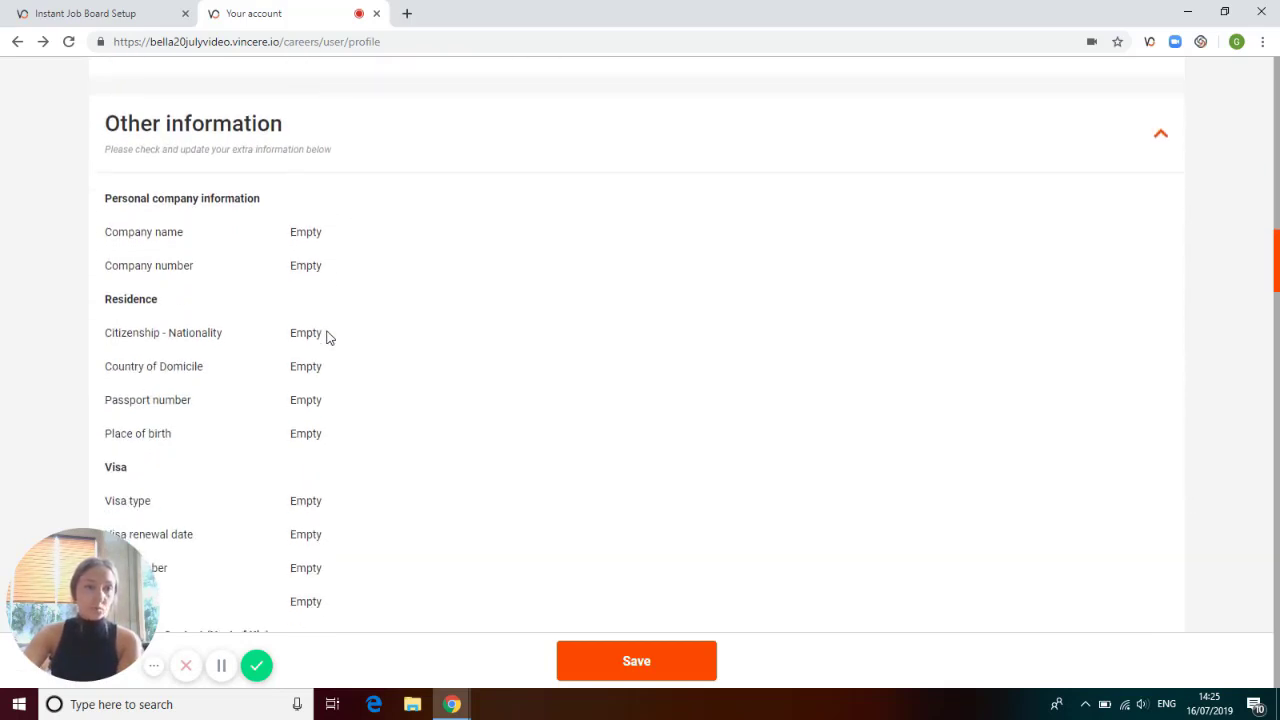
mouse_move(307, 243)
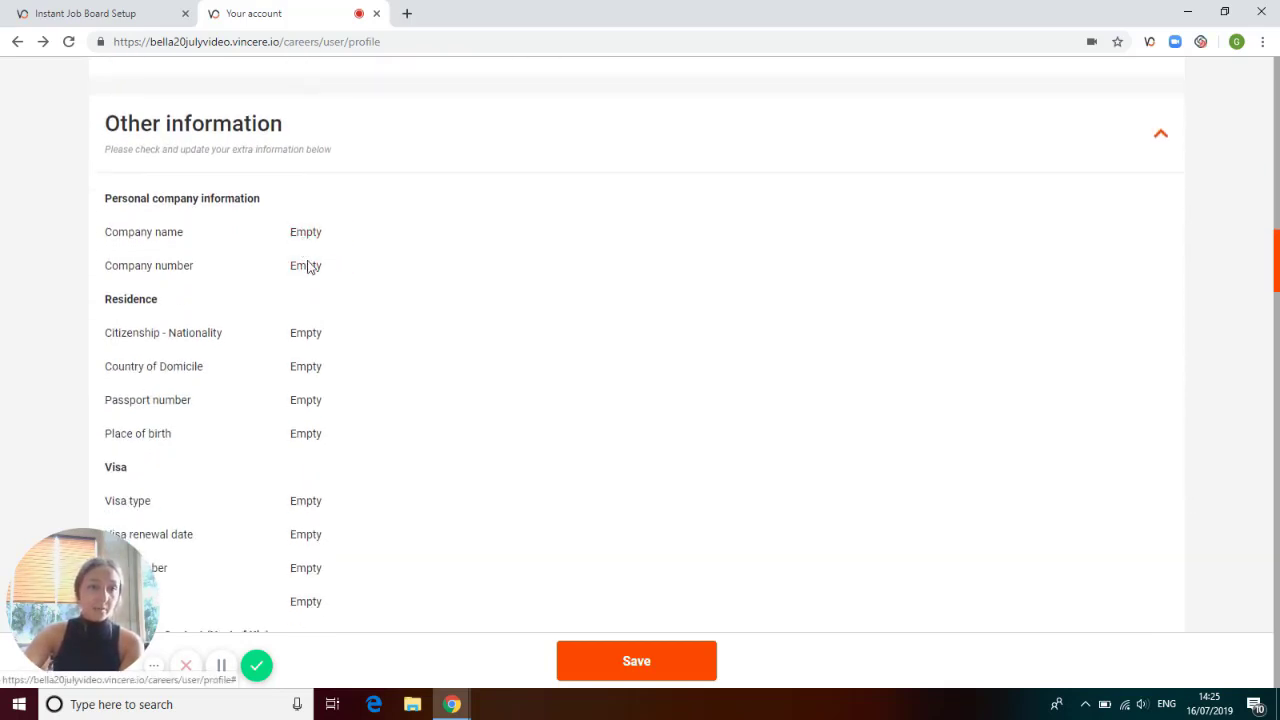
scroll(309, 340, down, 4)
scroll(310, 347, down, 3)
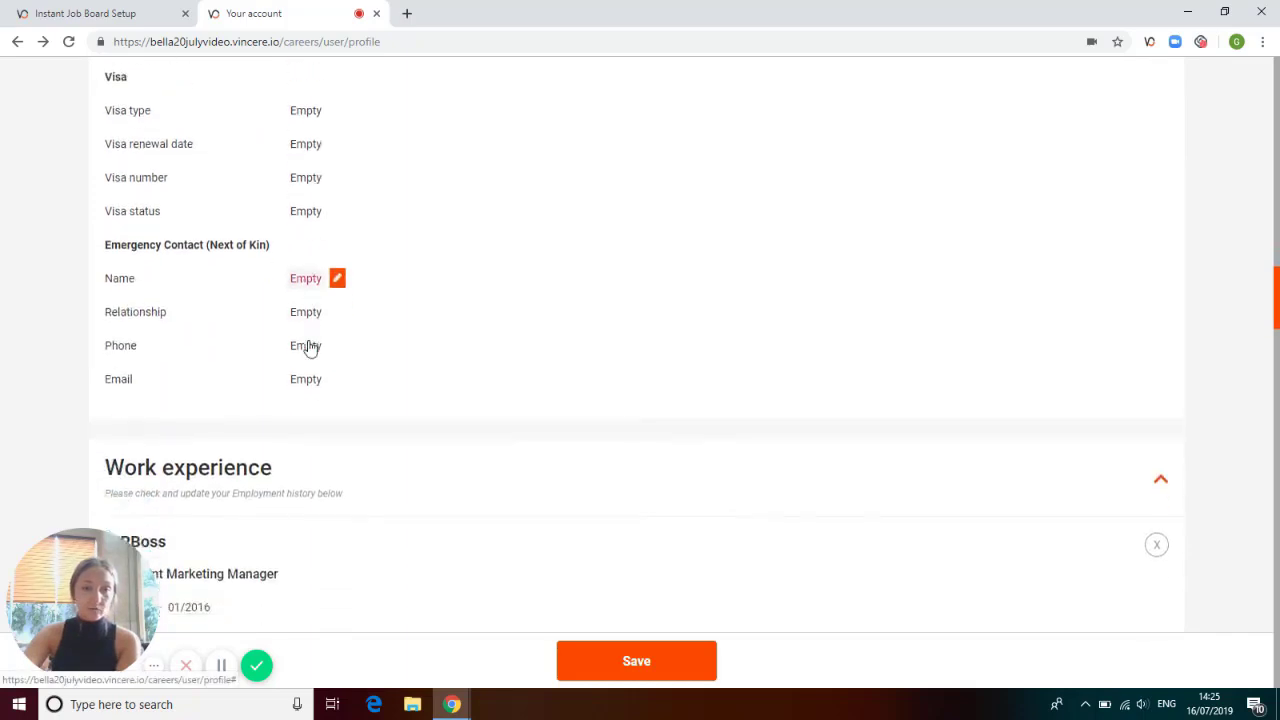
Look through the employment history entries in the Work experience section.
scroll(378, 346, down, 4)
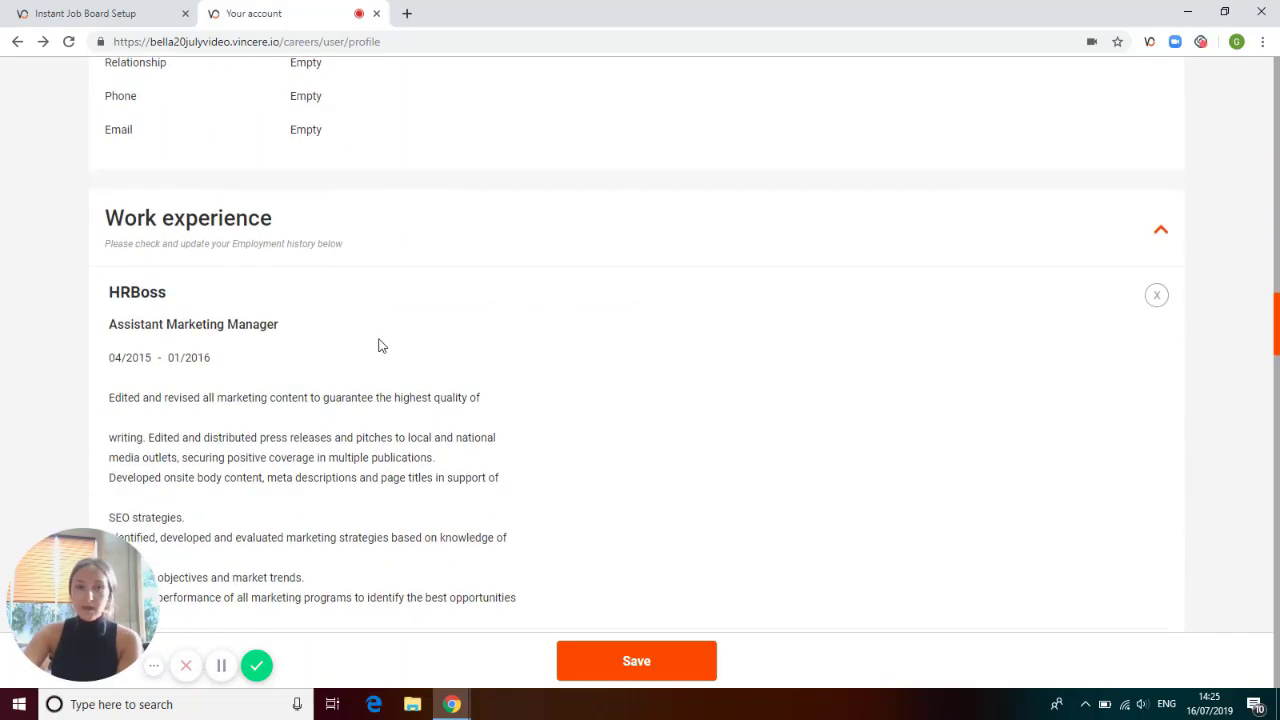
mouse_move(377, 343)
scroll(431, 331, down, 13)
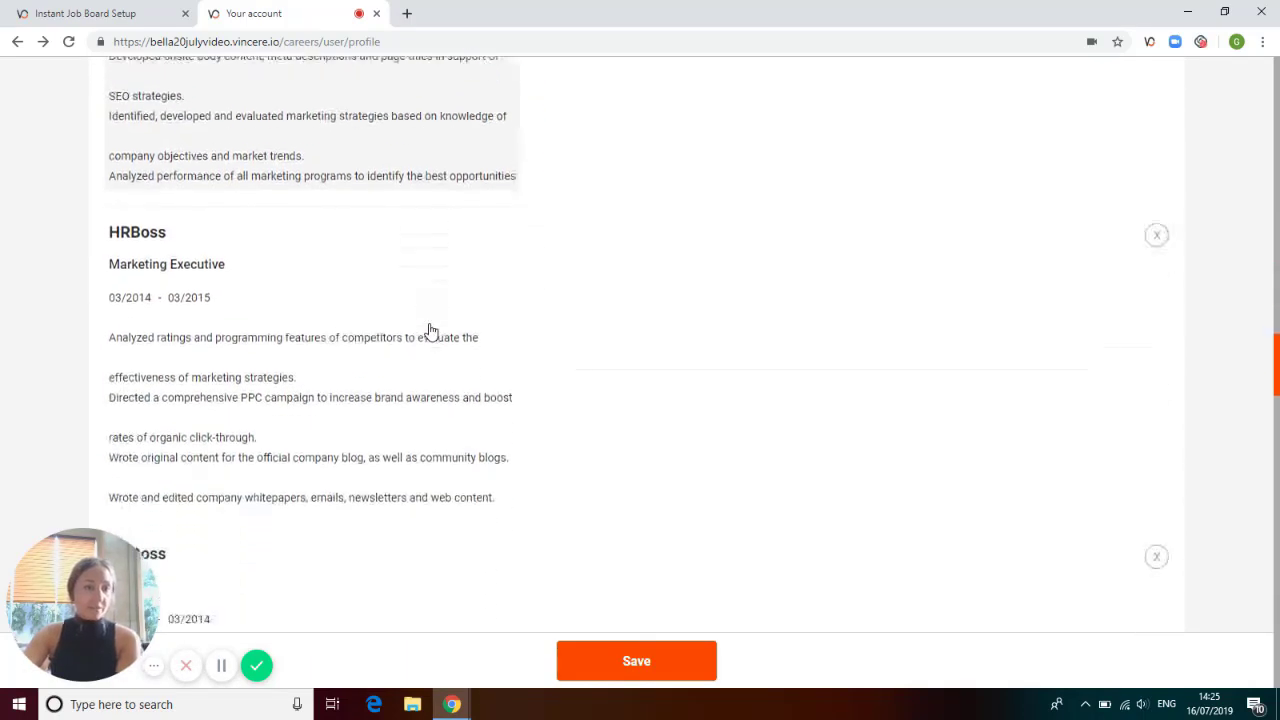
scroll(431, 331, down, 11)
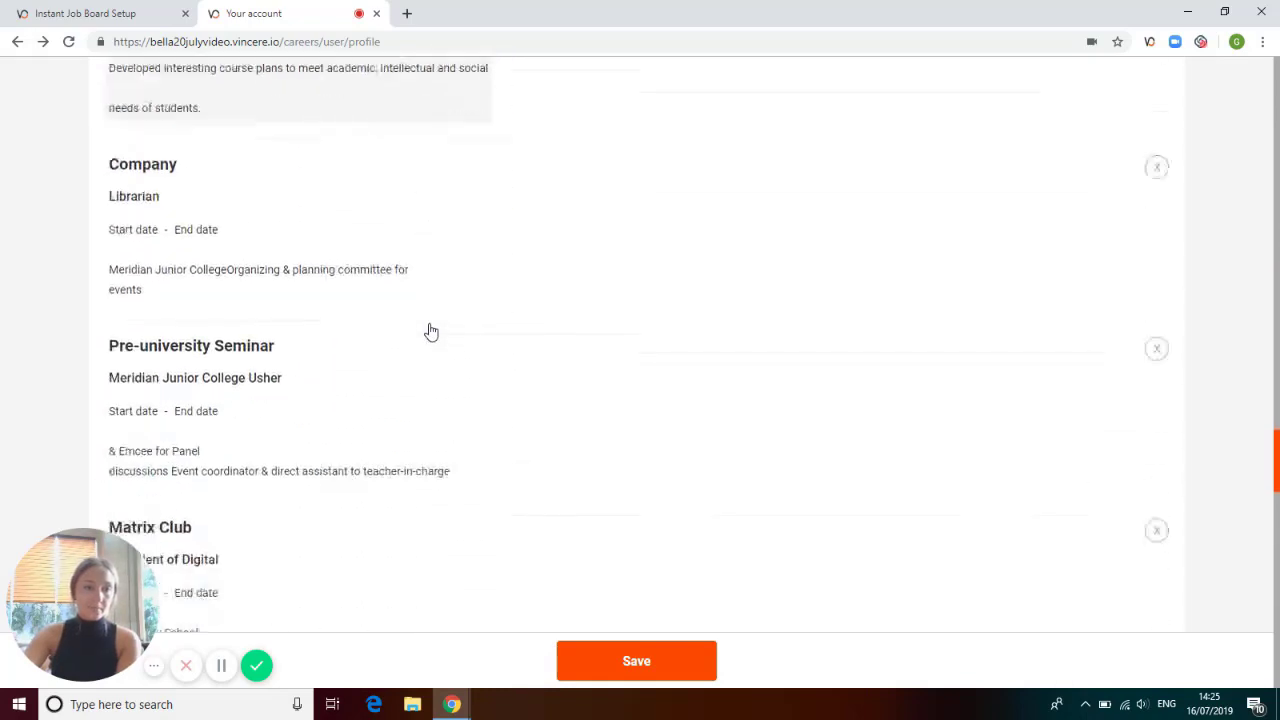
Review the Education entries and the Skills list at the end of the profile.
scroll(431, 331, down, 12)
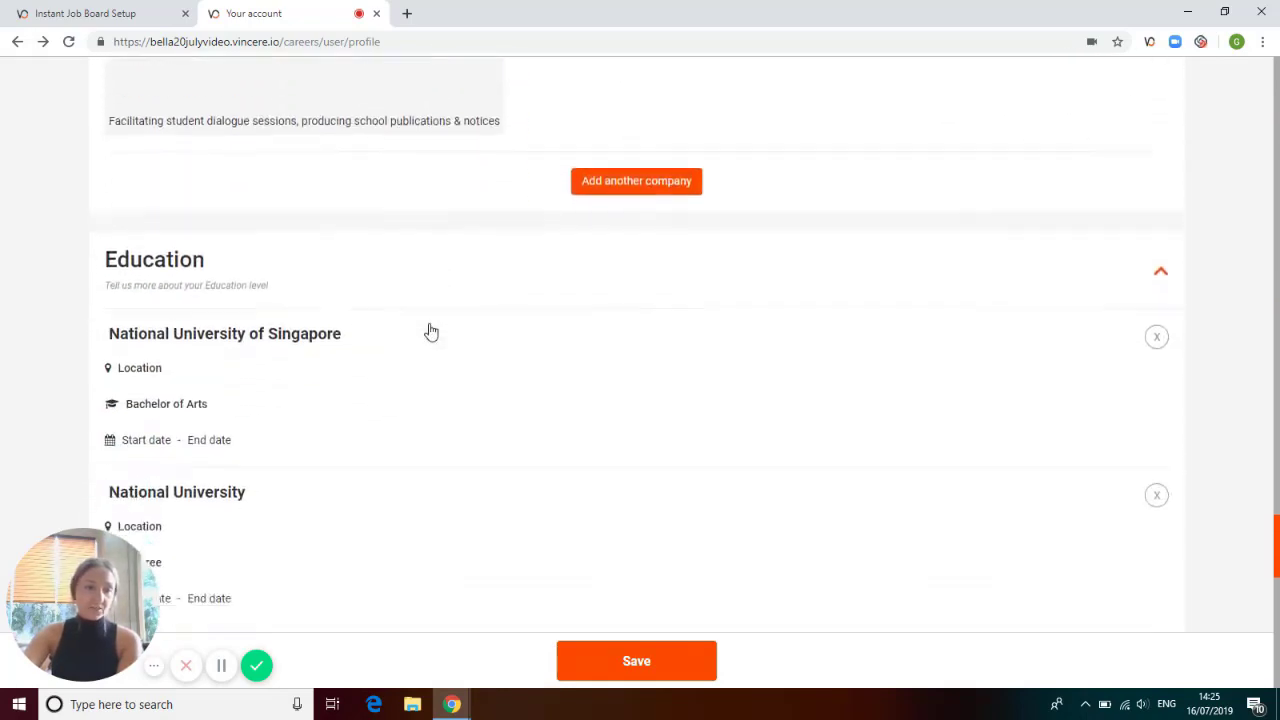
scroll(431, 331, down, 2)
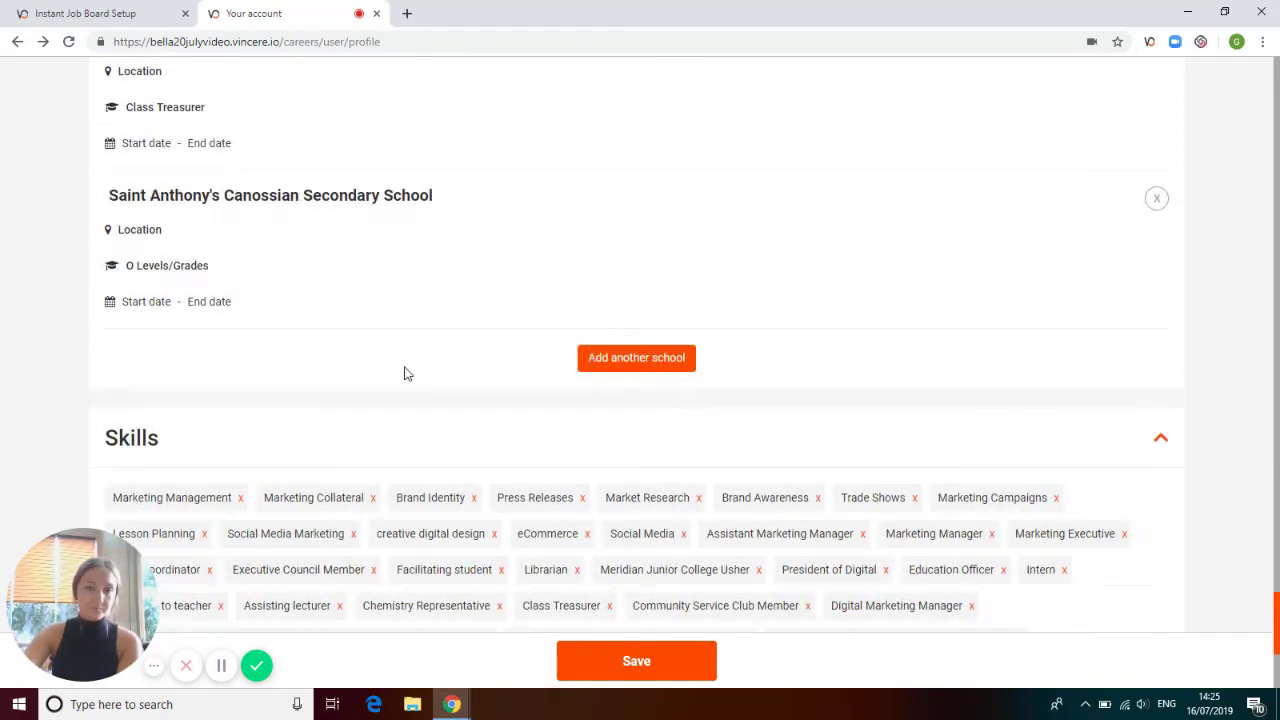
scroll(405, 373, down, 1)
scroll(405, 373, down, 1)
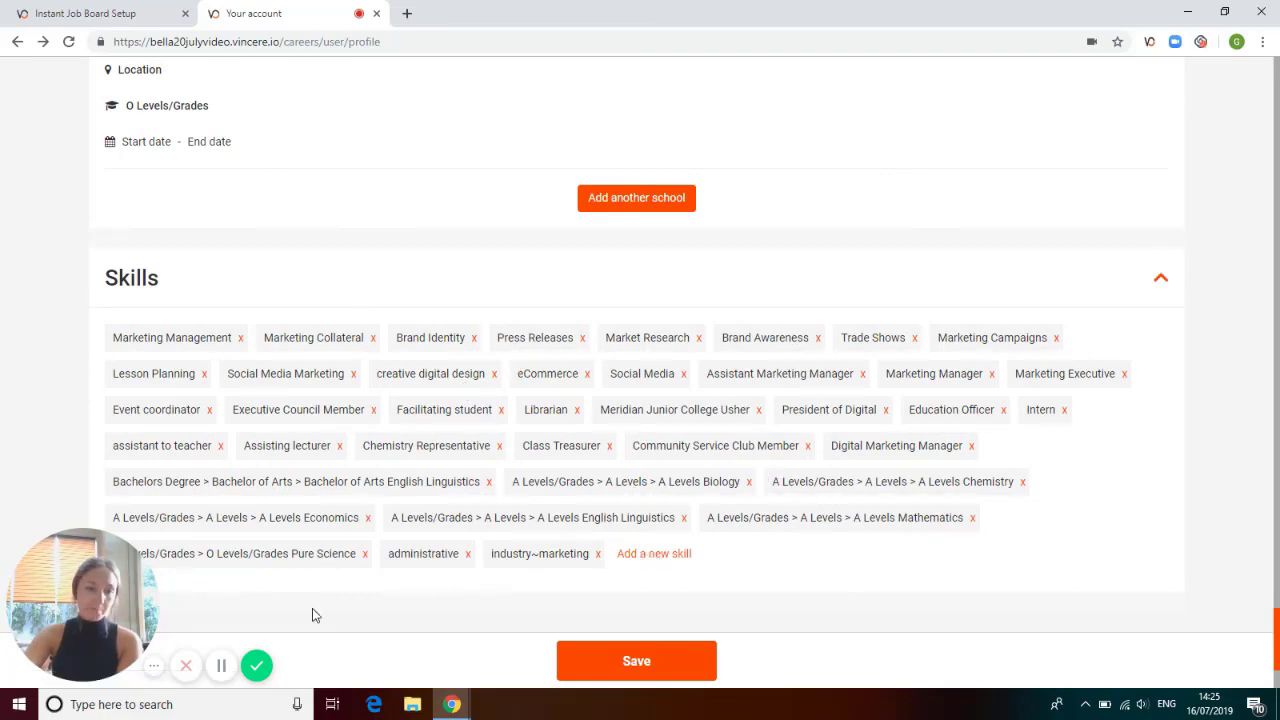
Open the onboarding info and review its Back Office, Company Details and Tax Questions sections.
click(224, 666)
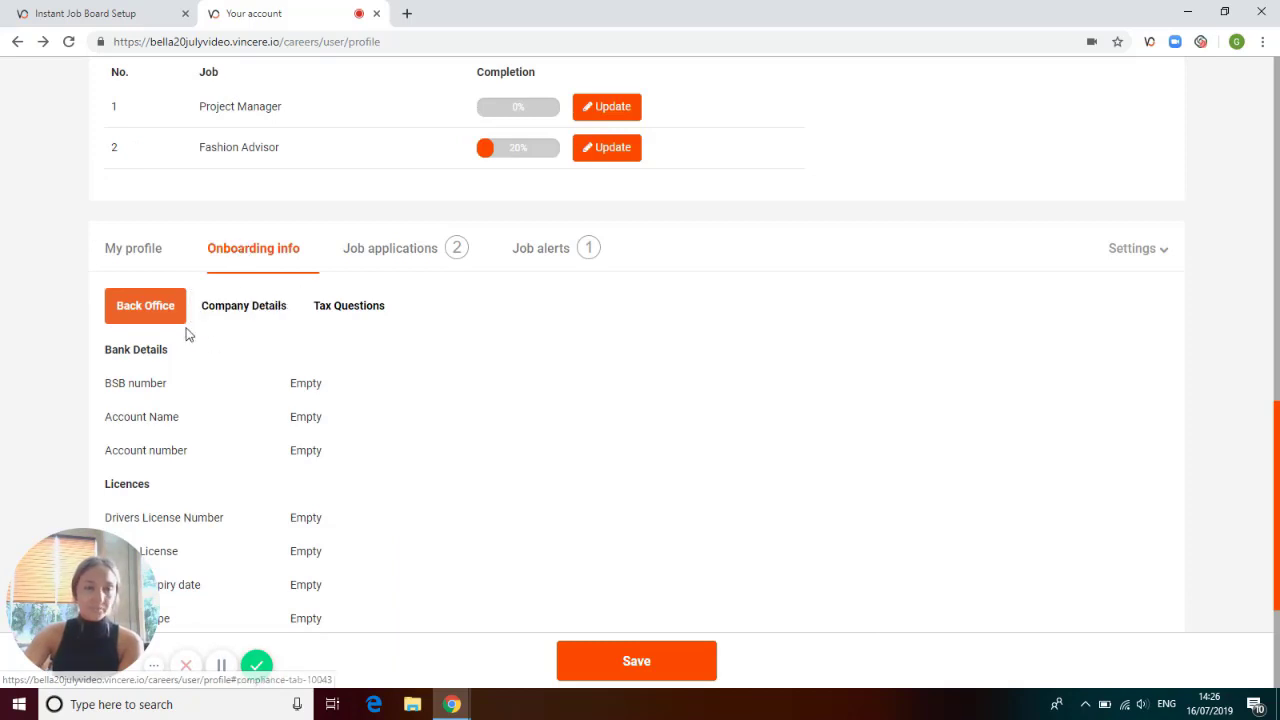
scroll(186, 363, down, 1)
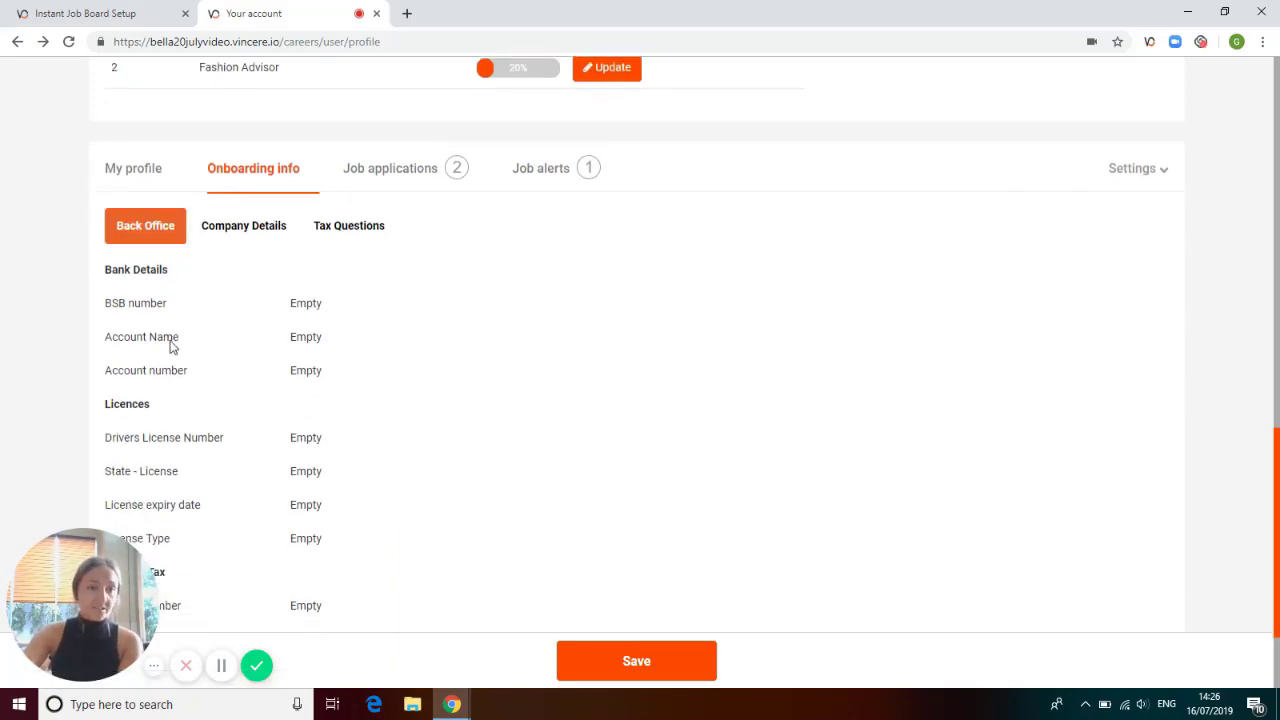
scroll(184, 388, down, 2)
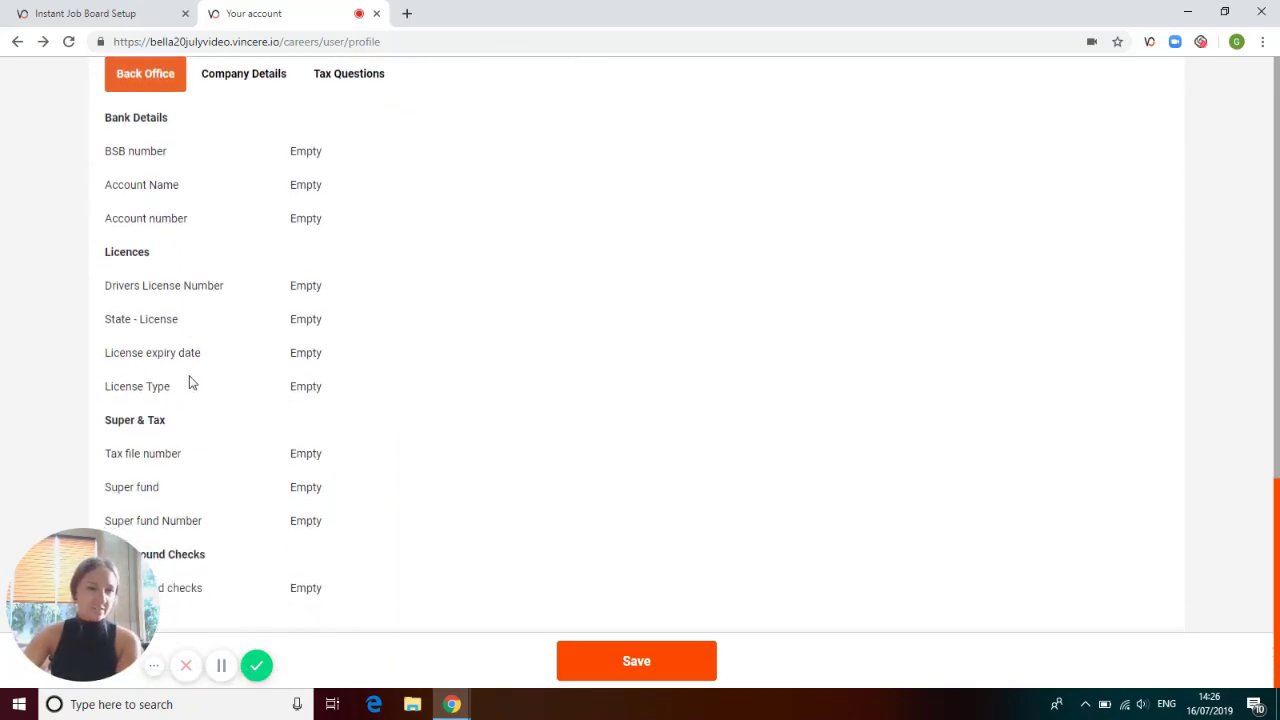
scroll(240, 500, up, 1)
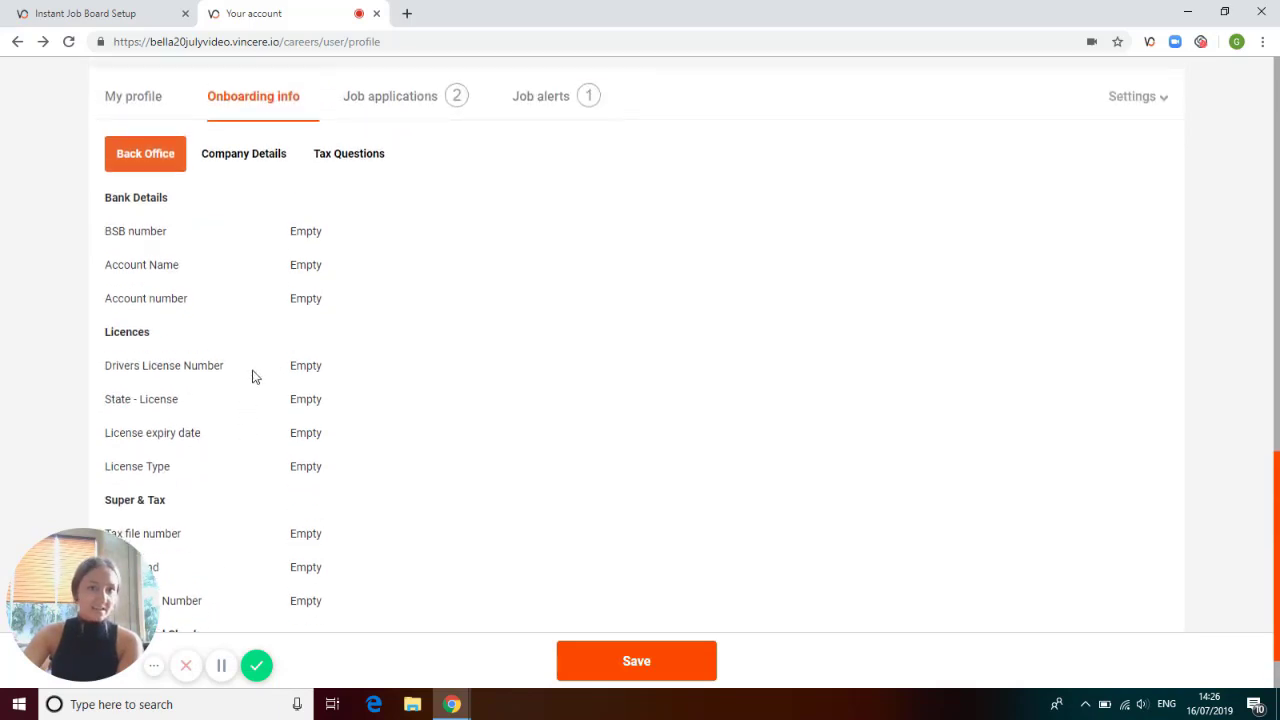
click(255, 160)
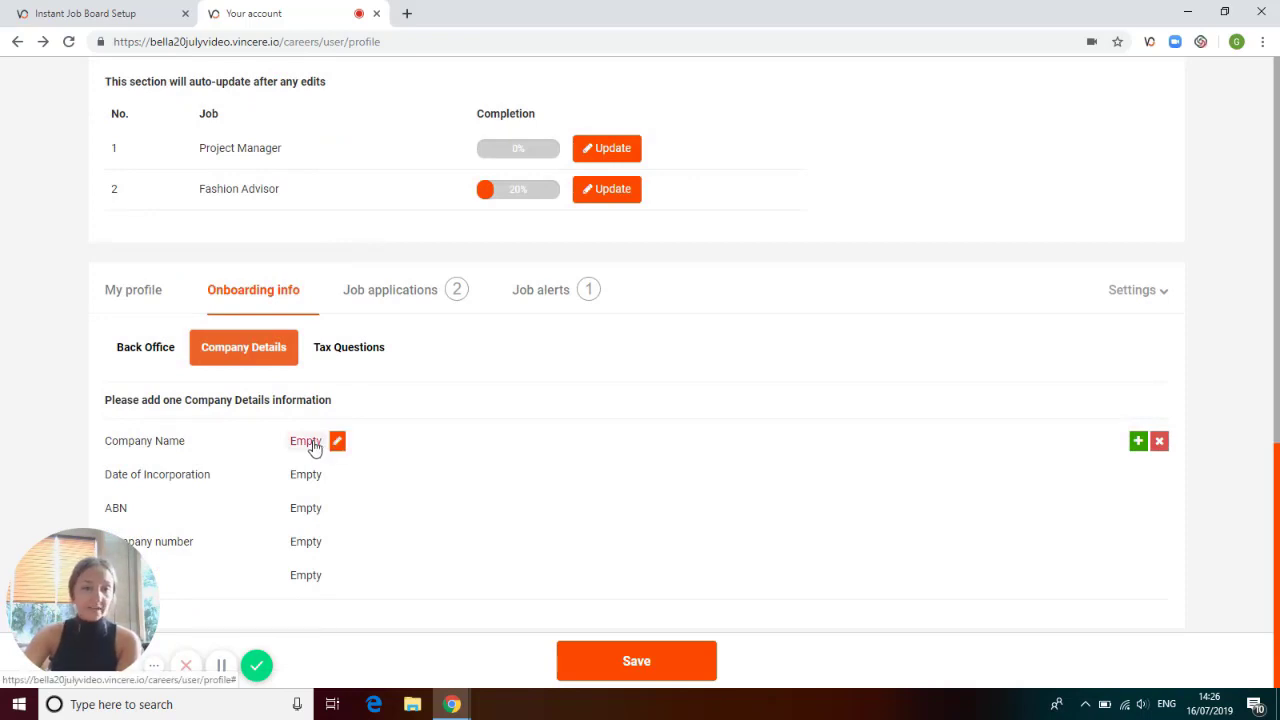
click(340, 352)
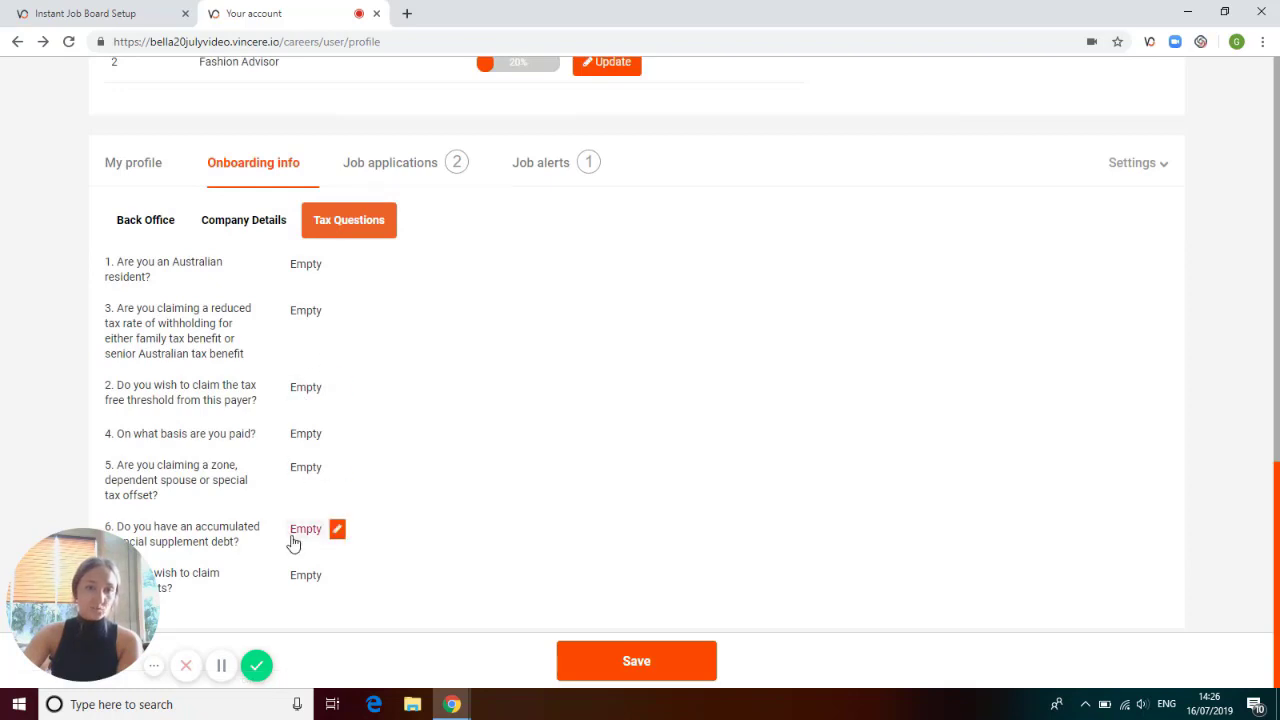
View the candidate's job applications with their statuses and the current job alert subscription.
click(384, 174)
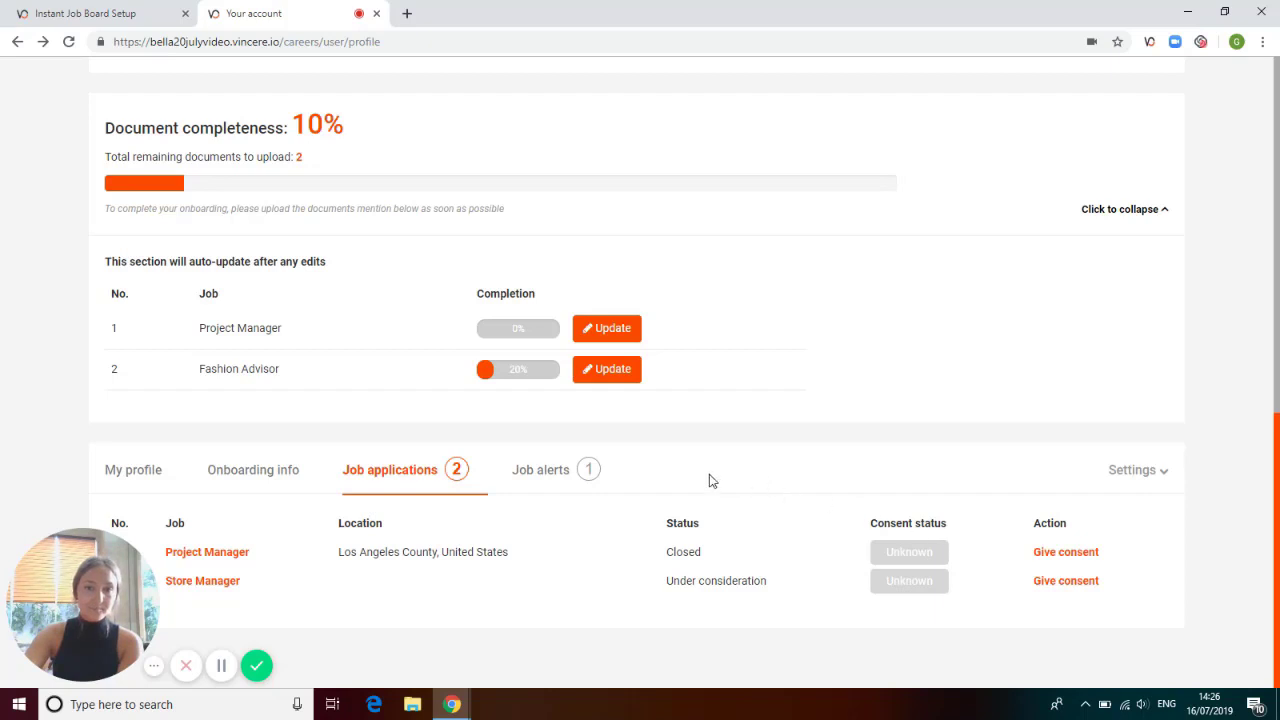
click(543, 482)
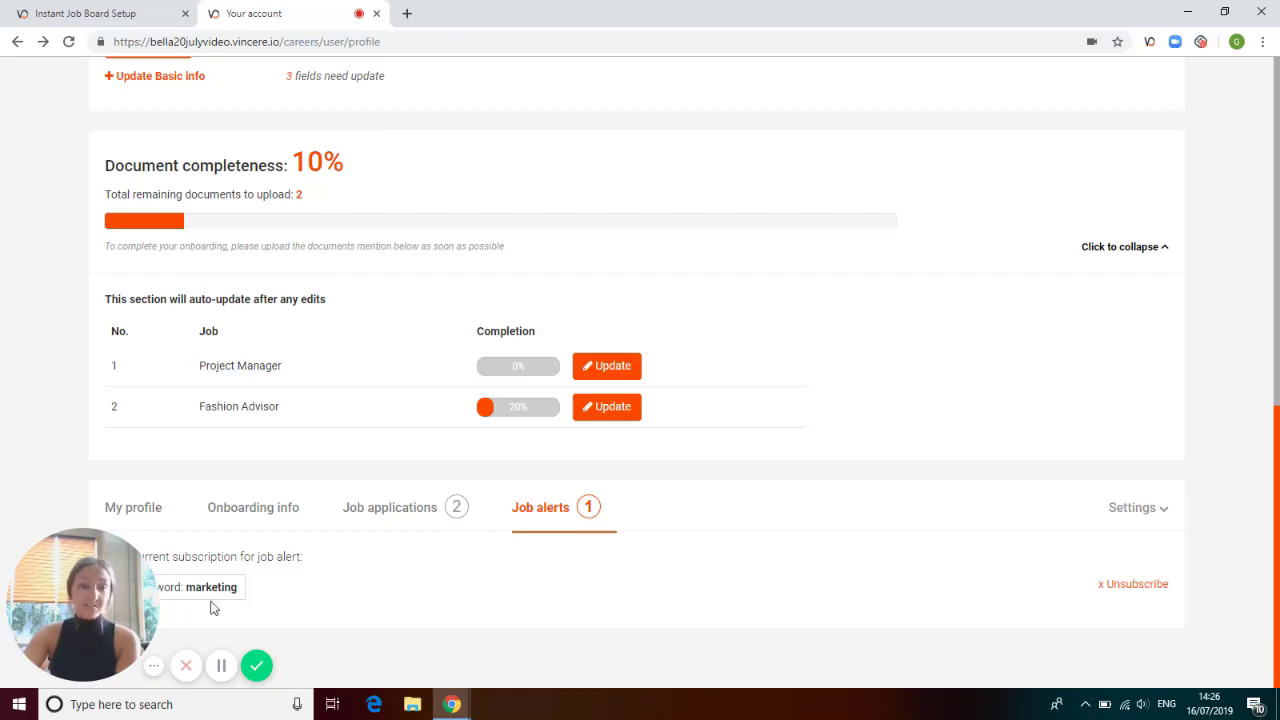
click(221, 665)
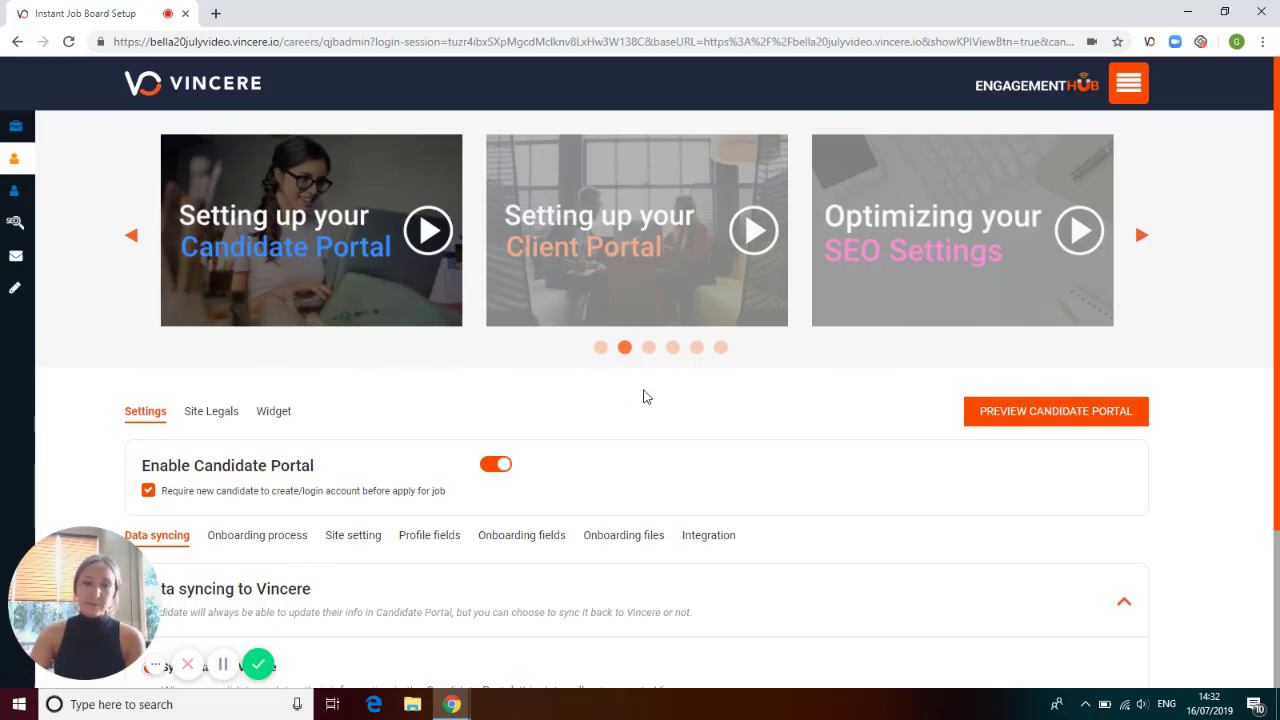
Remove the requirement for new candidates to create or log in to an account before applying, and review the data syncing options.
scroll(643, 397, down, 1)
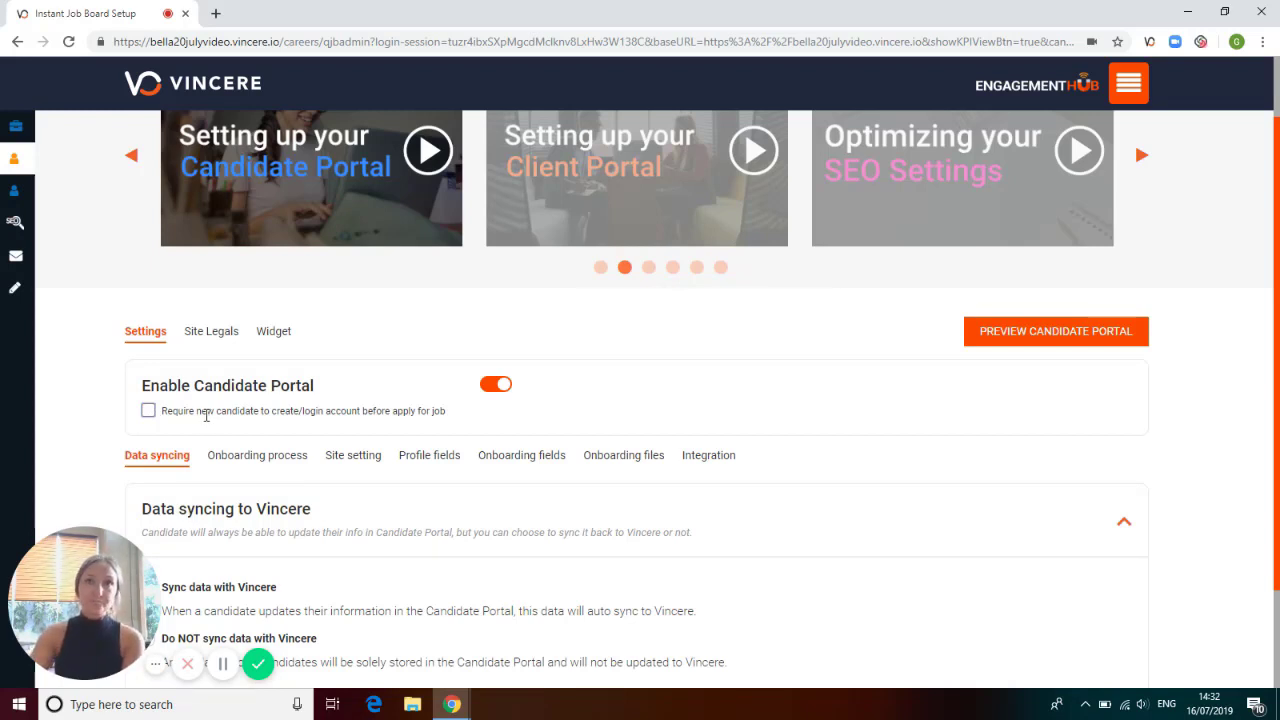
scroll(204, 415, down, 2)
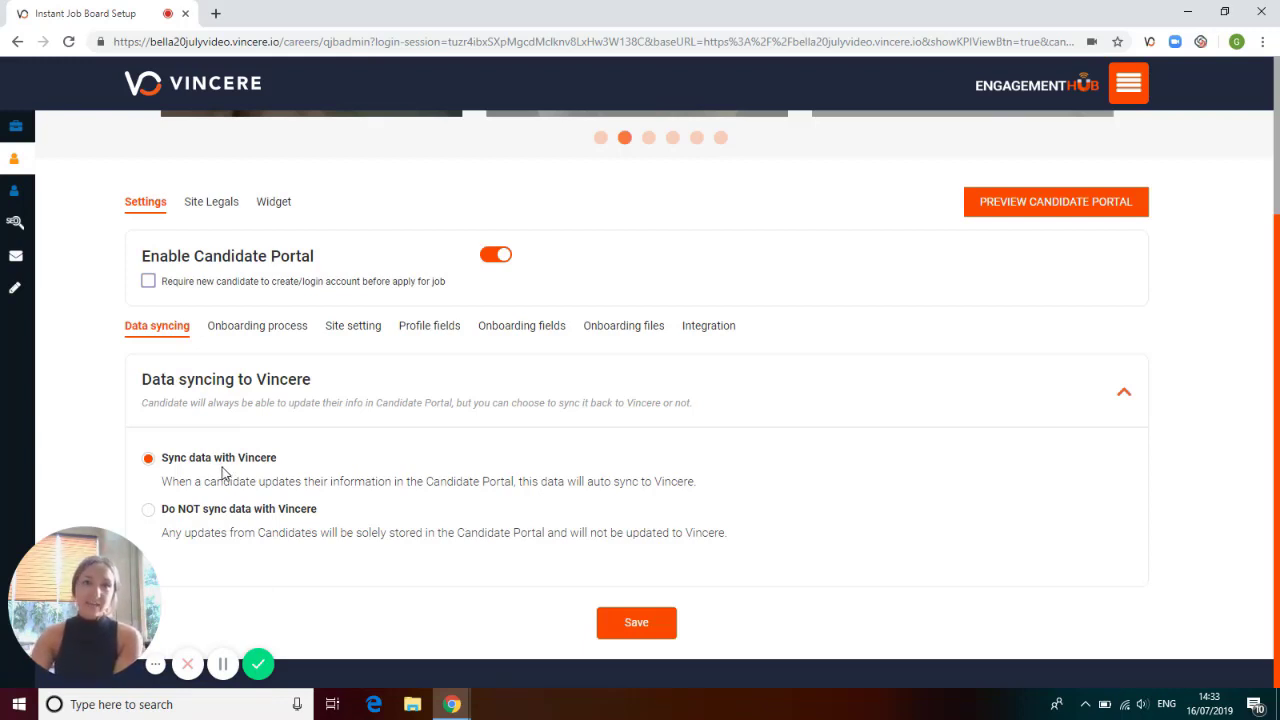
Reorder the candidate portal's onboarding process so that the Jobs stage comes before Compensation.
click(258, 336)
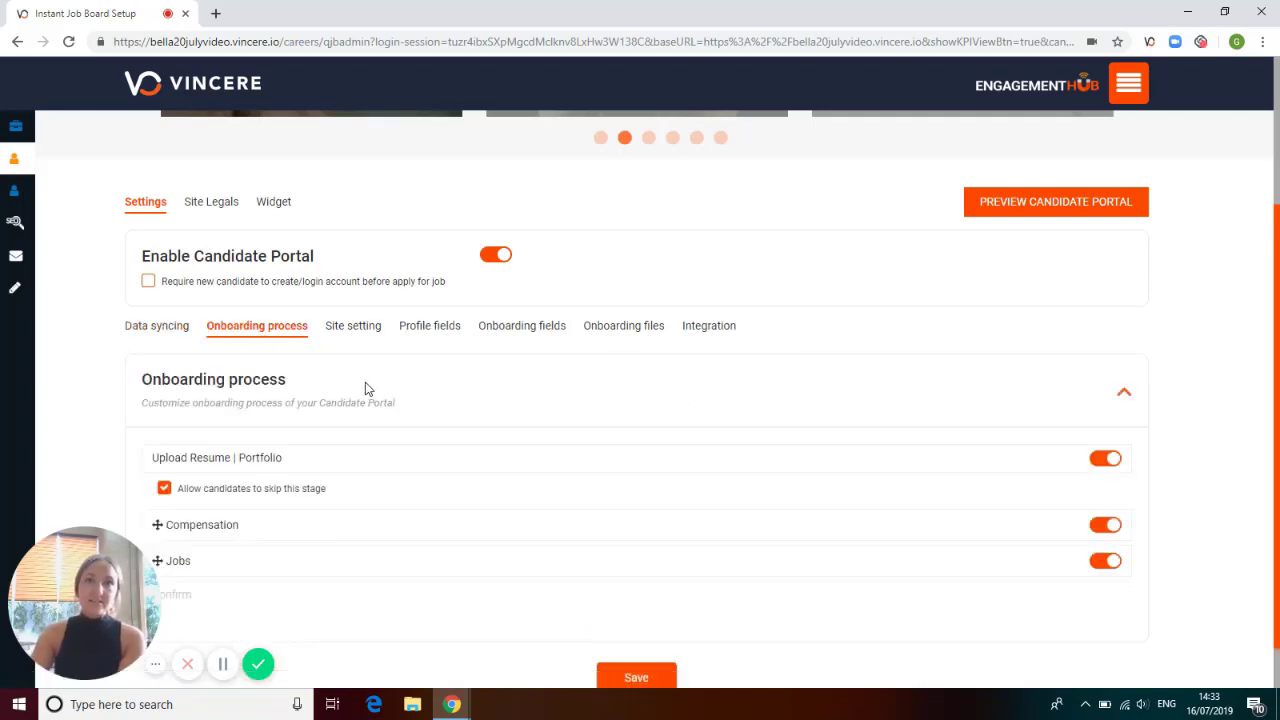
scroll(366, 389, down, 1)
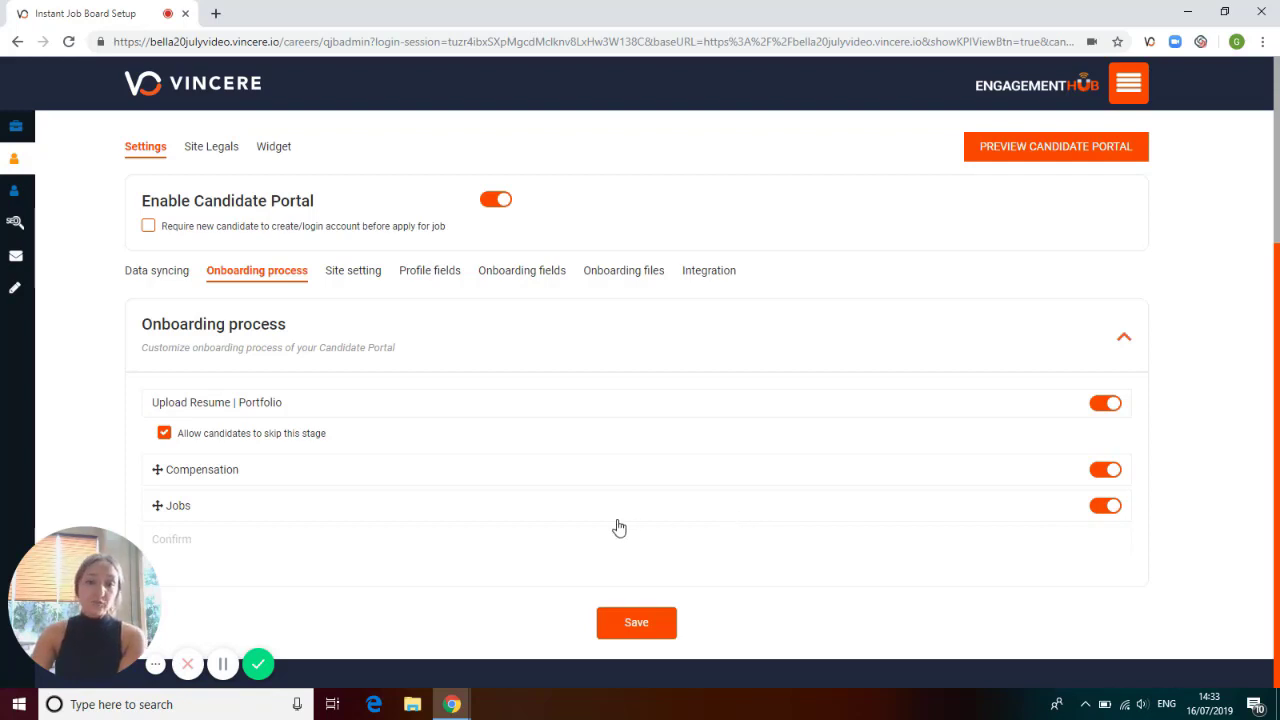
drag(613, 519, 611, 486)
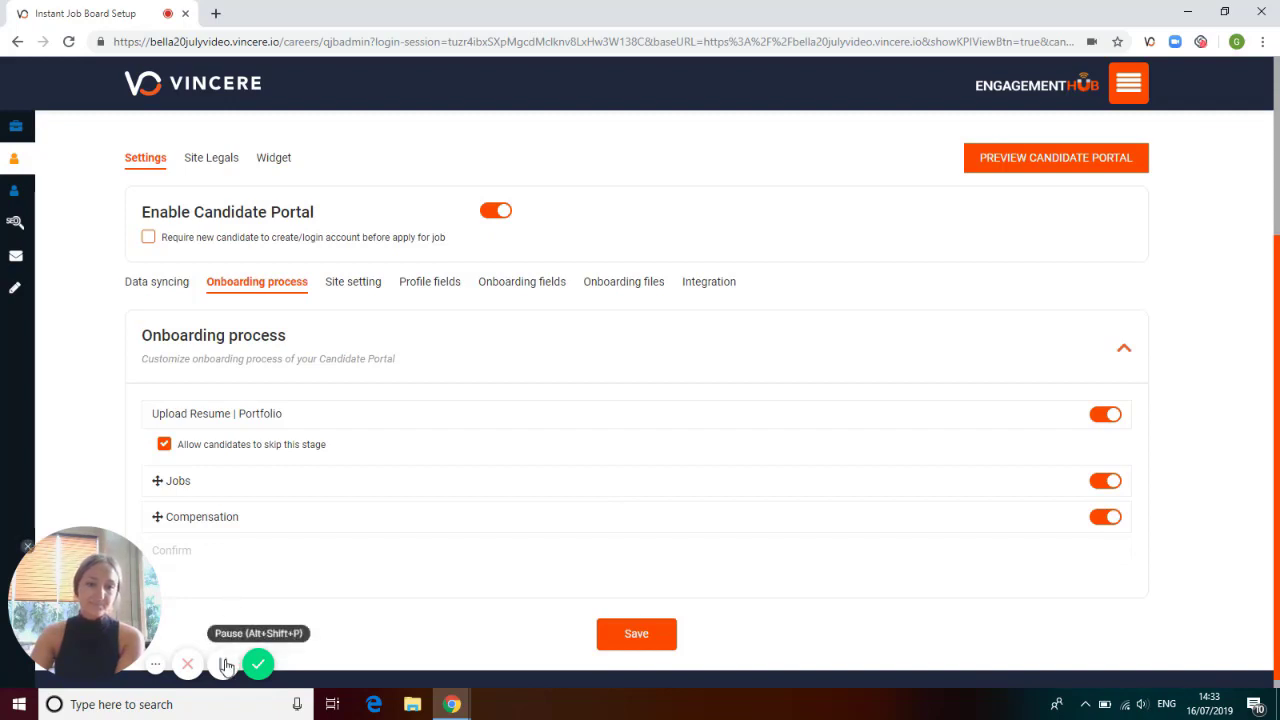
Review the candidate portal's site settings for the job application list, document completeness and job search.
click(362, 290)
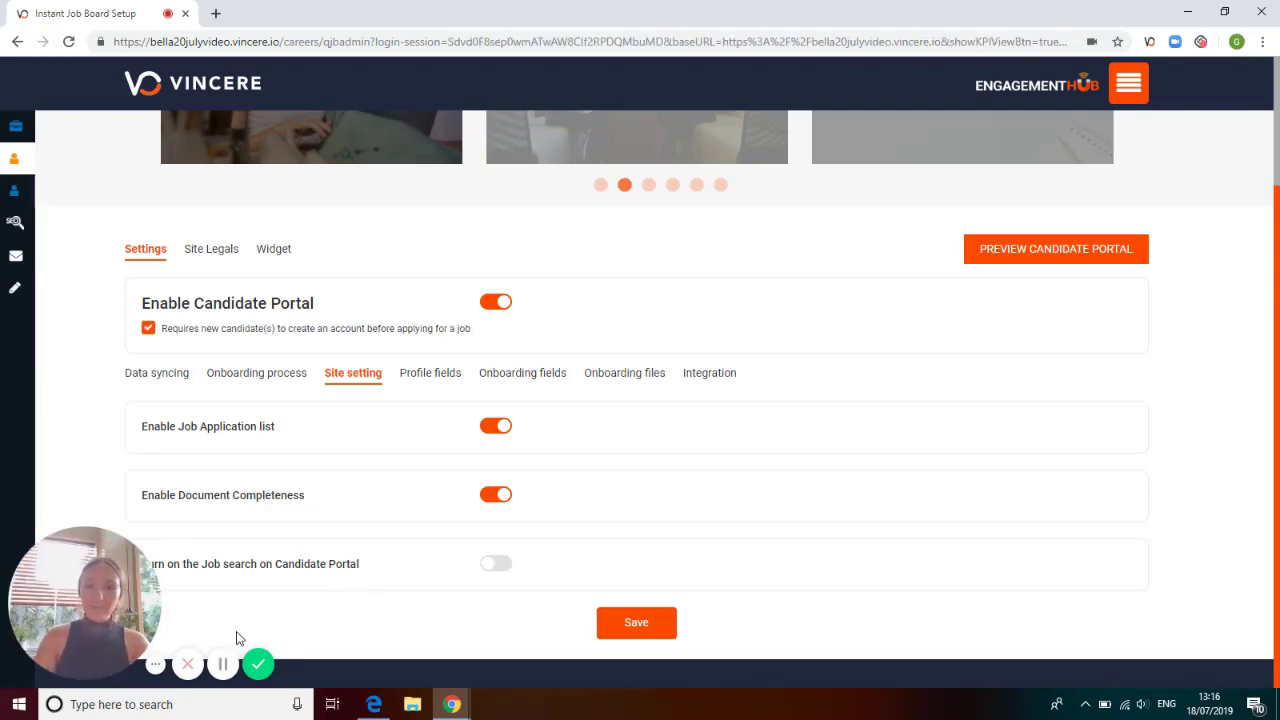
Set Work email and Date of birth as required Basic info fields in the candidate profile settings.
click(421, 380)
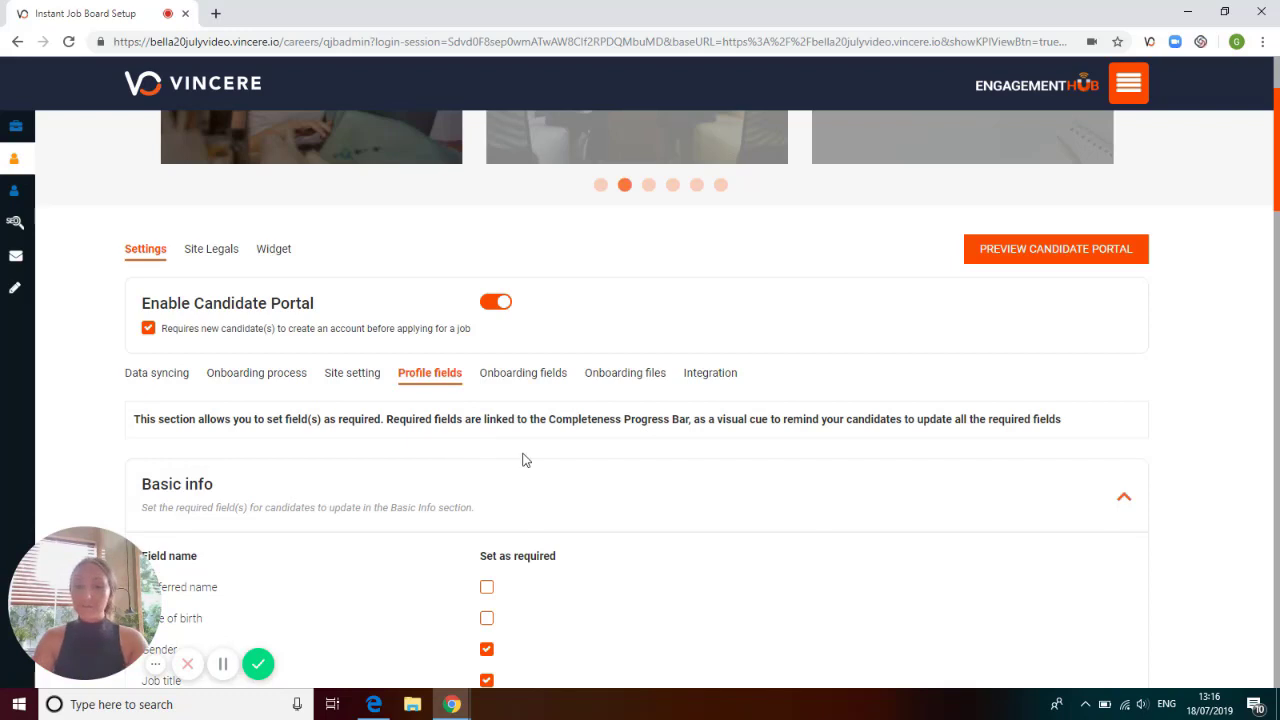
scroll(524, 459, down, 2)
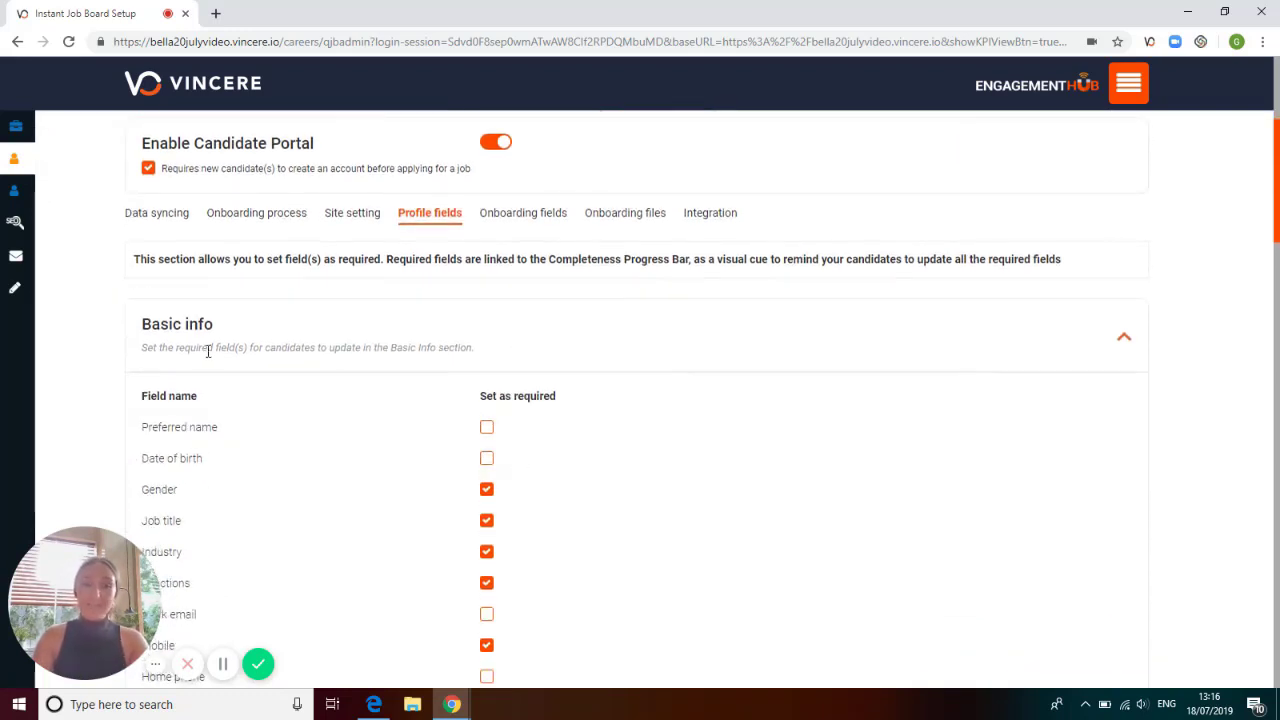
scroll(425, 408, down, 1)
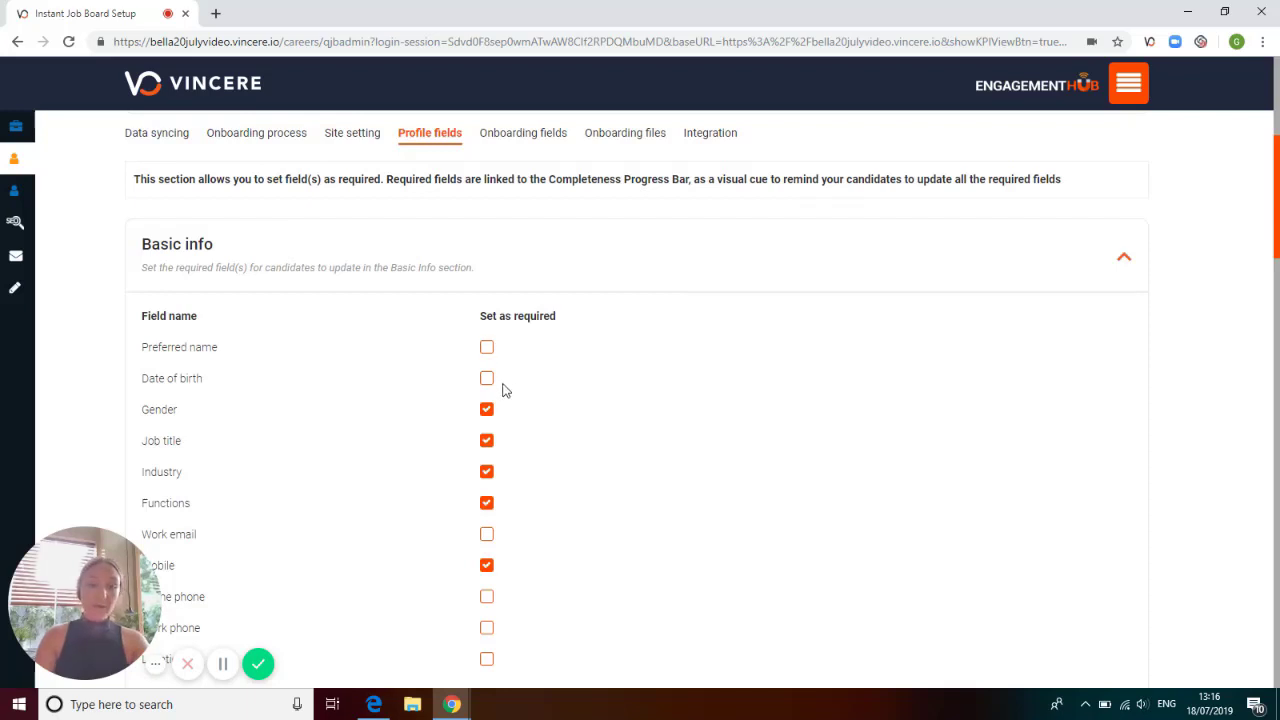
scroll(505, 391, down, 1)
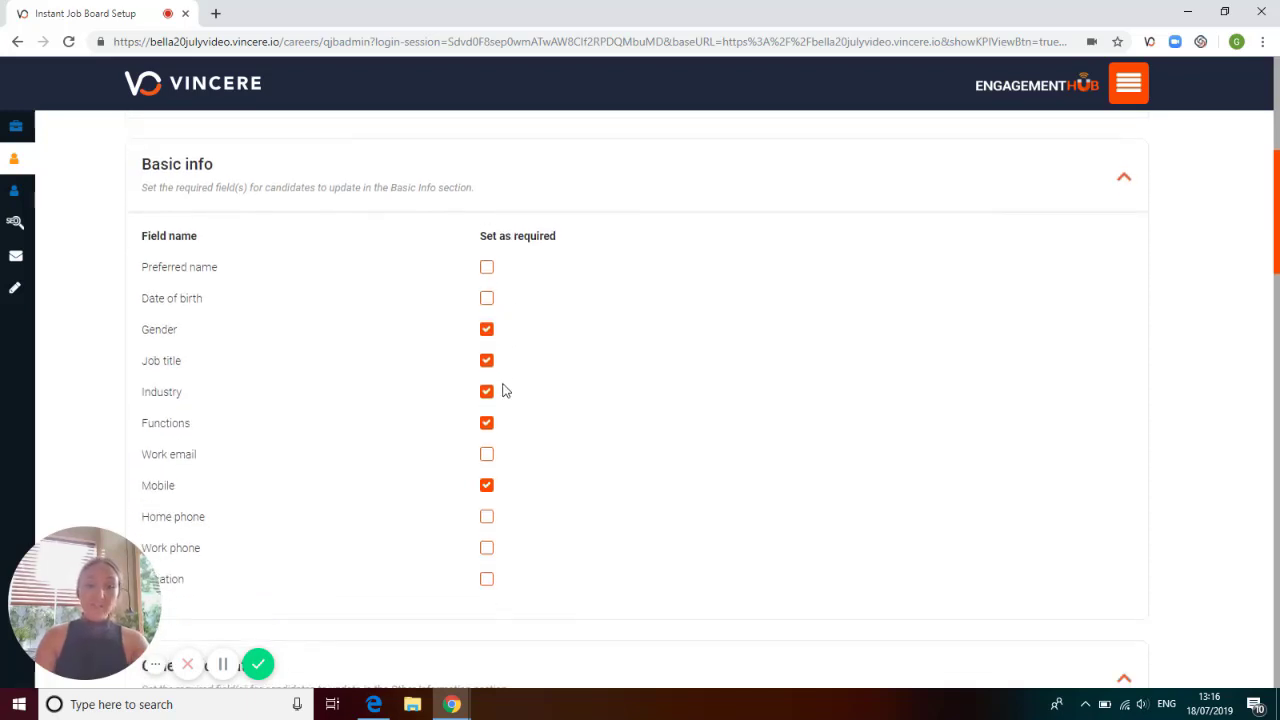
click(487, 456)
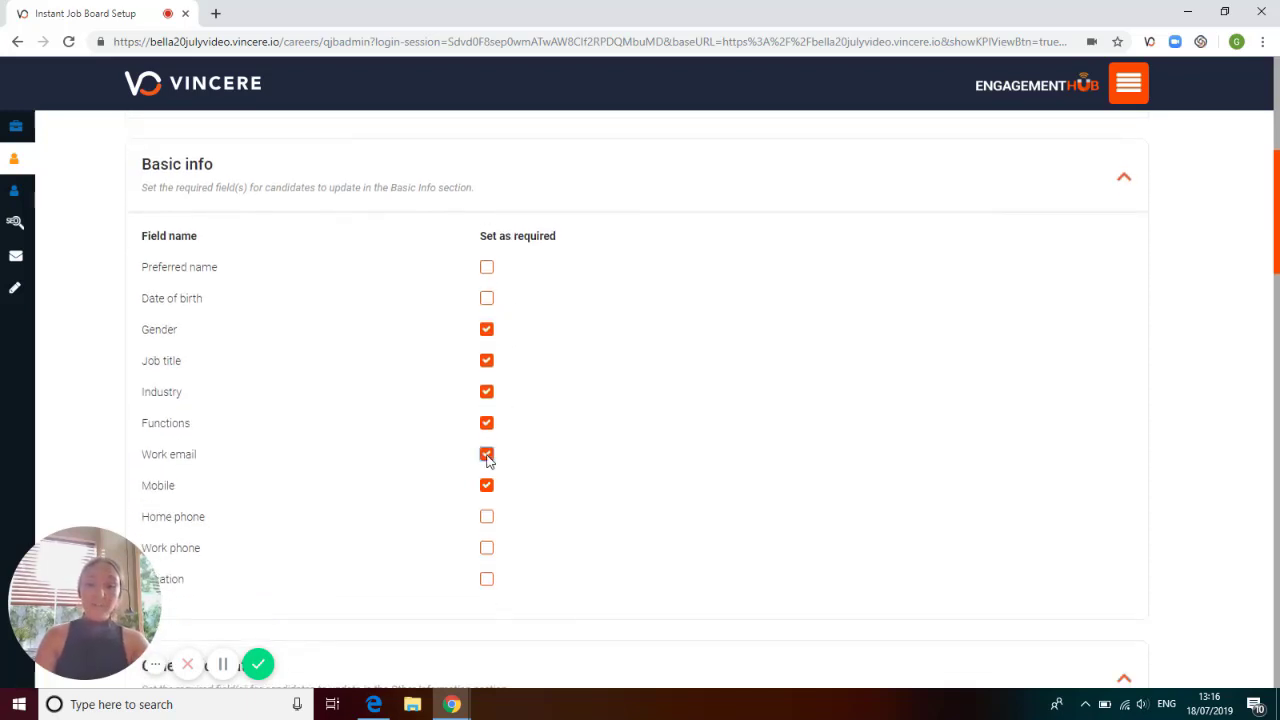
click(487, 299)
Set Place of birth and Company name as required fields in the Other information section.
scroll(509, 349, down, 2)
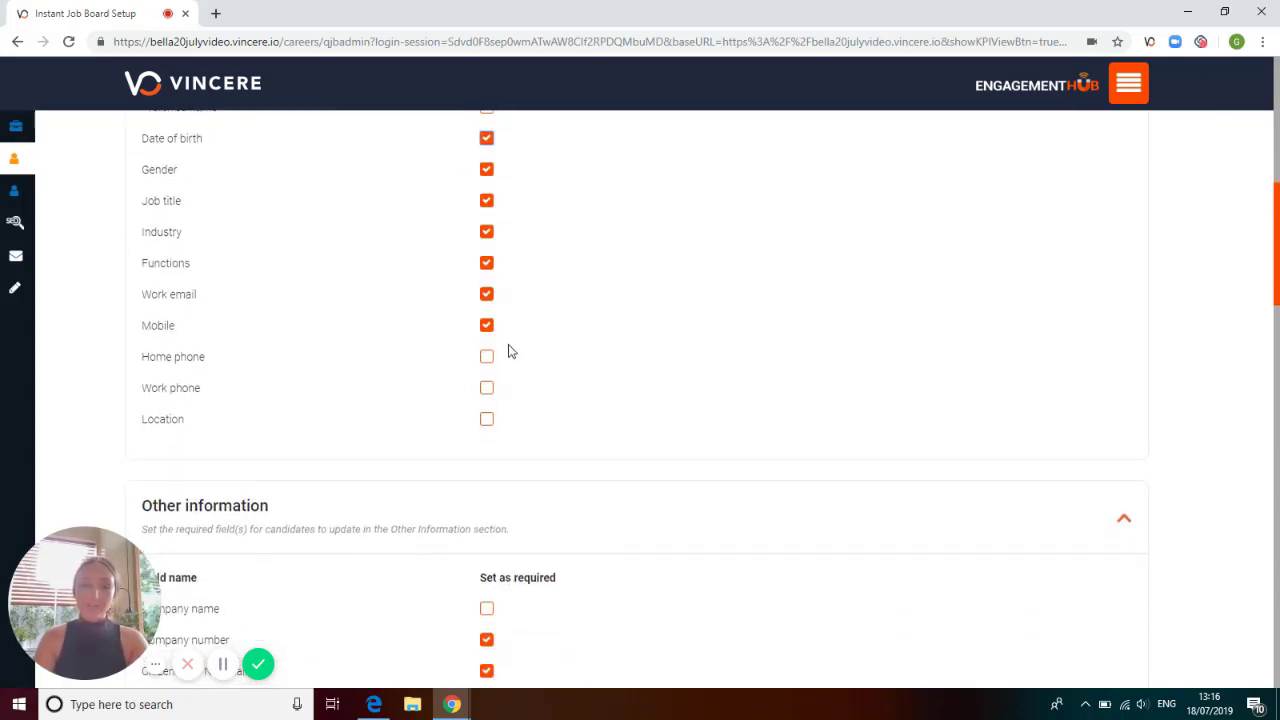
scroll(509, 349, down, 3)
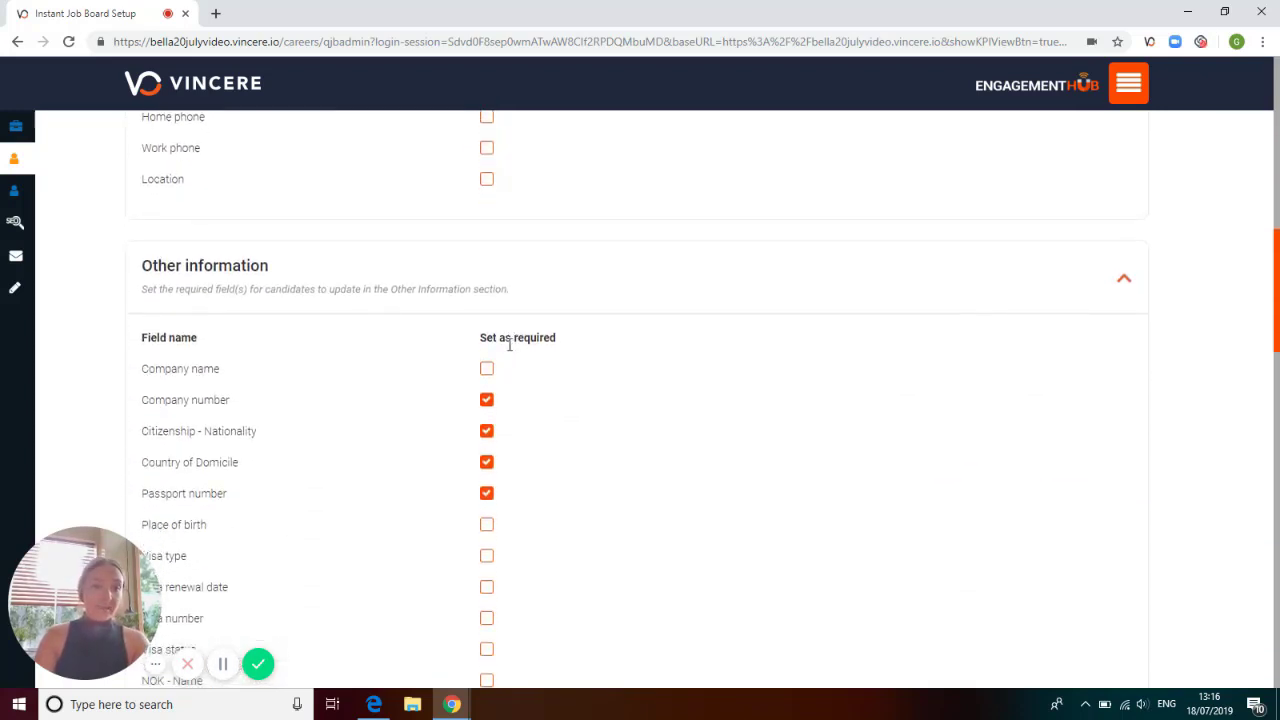
scroll(478, 375, down, 1)
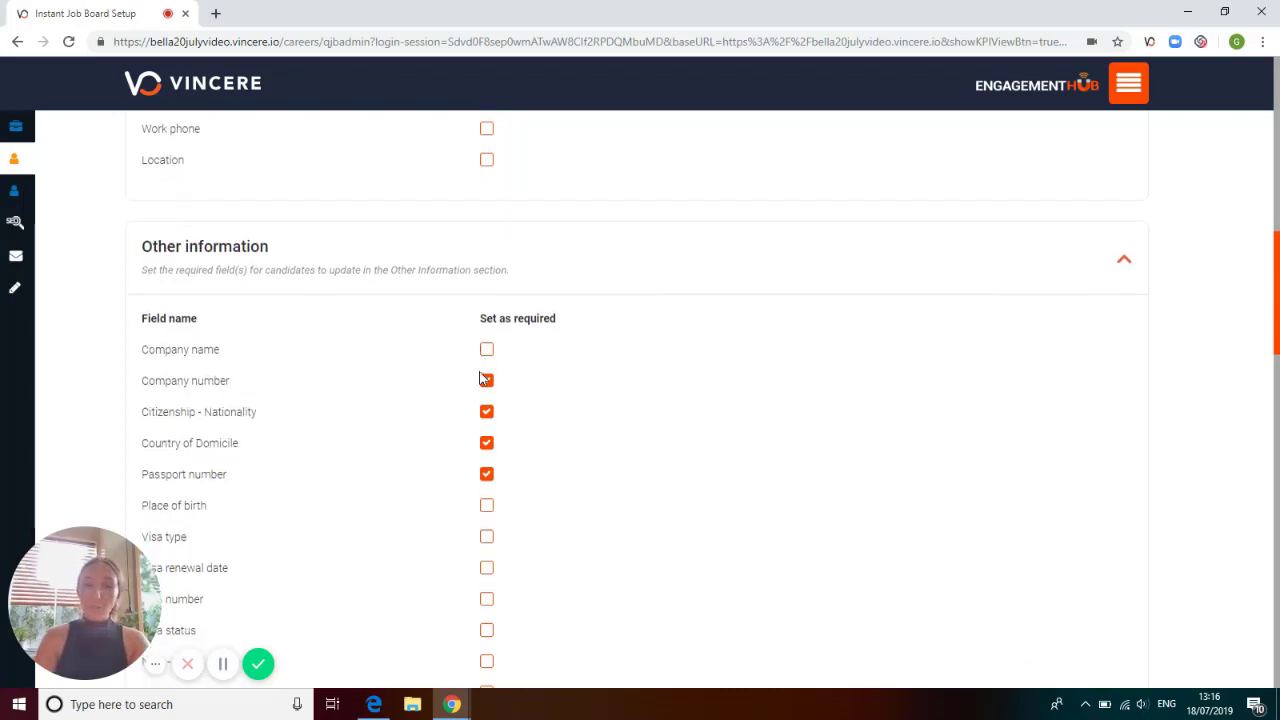
scroll(480, 378, down, 1)
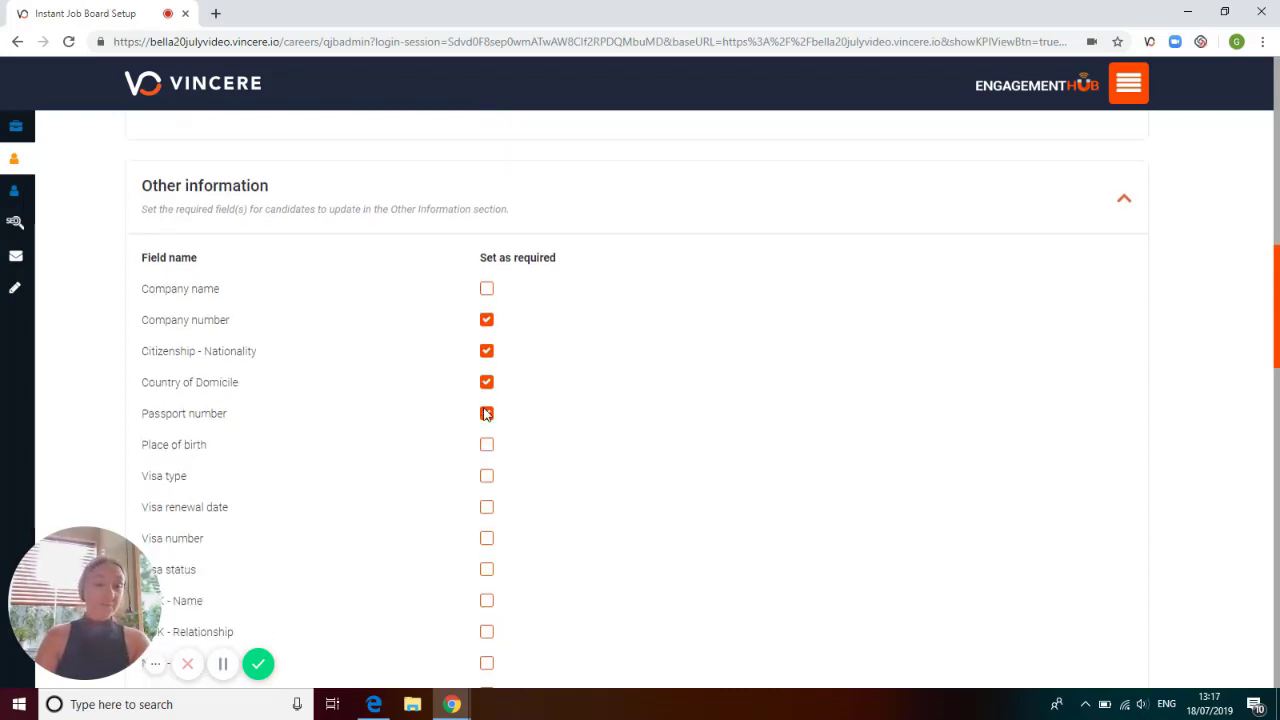
scroll(487, 405, down, 1)
click(487, 366)
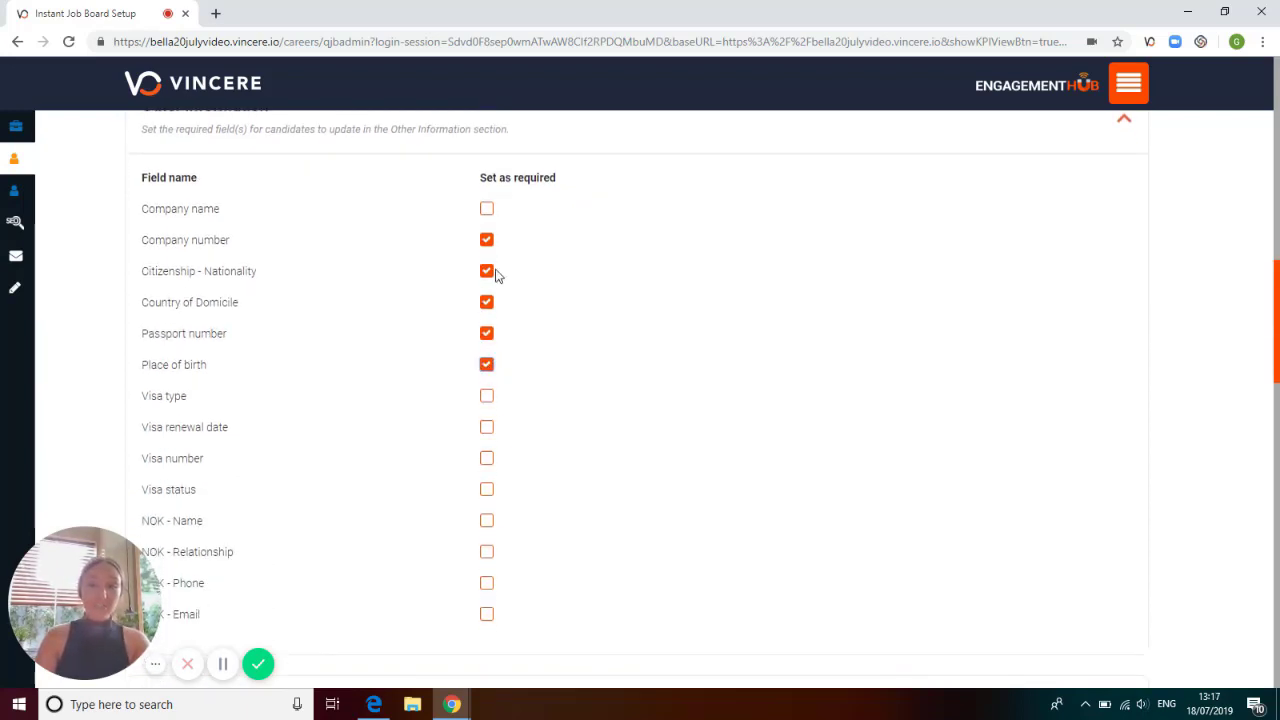
click(487, 209)
Make Work Experience require input in at least one of the listed fields and set Position as required.
scroll(503, 310, down, 4)
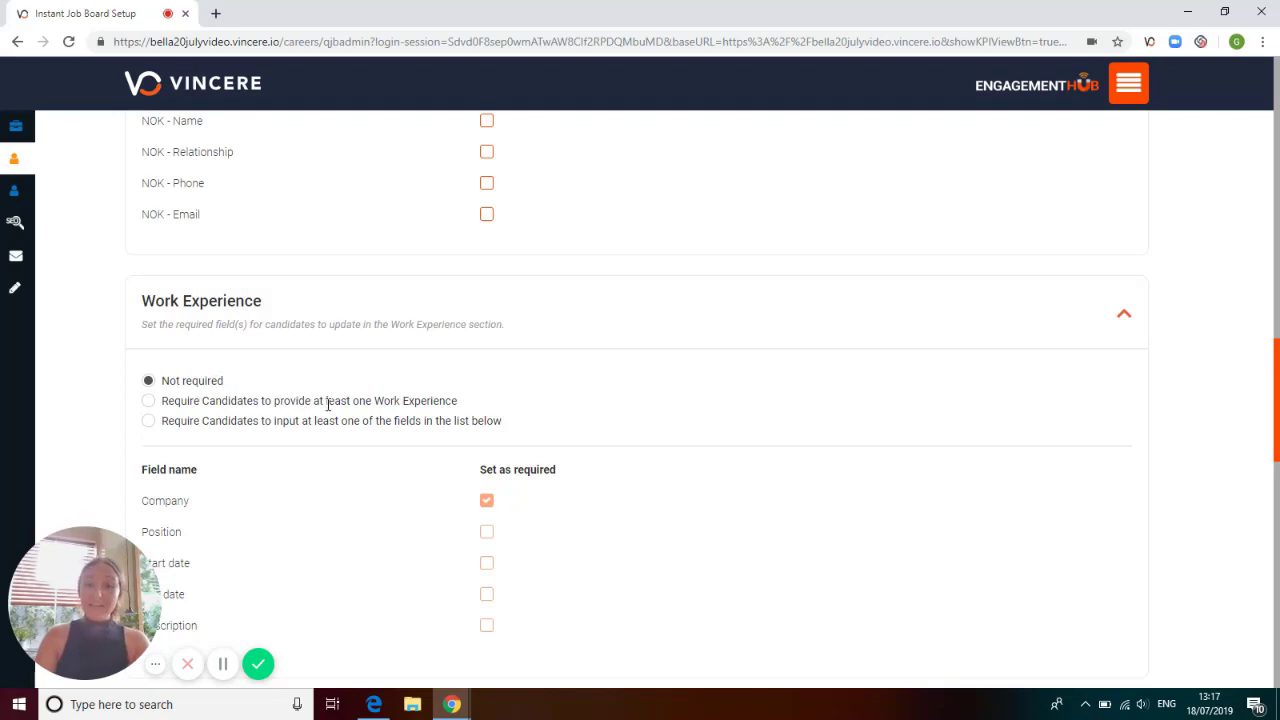
click(149, 401)
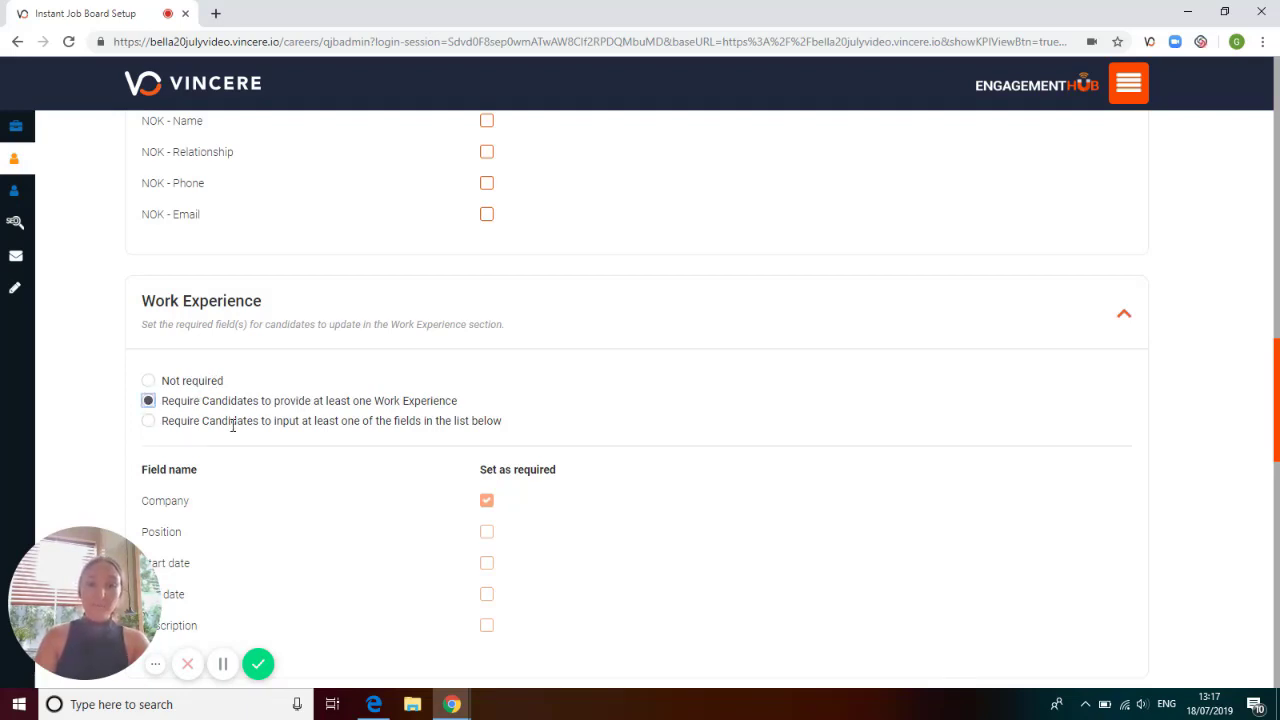
click(148, 424)
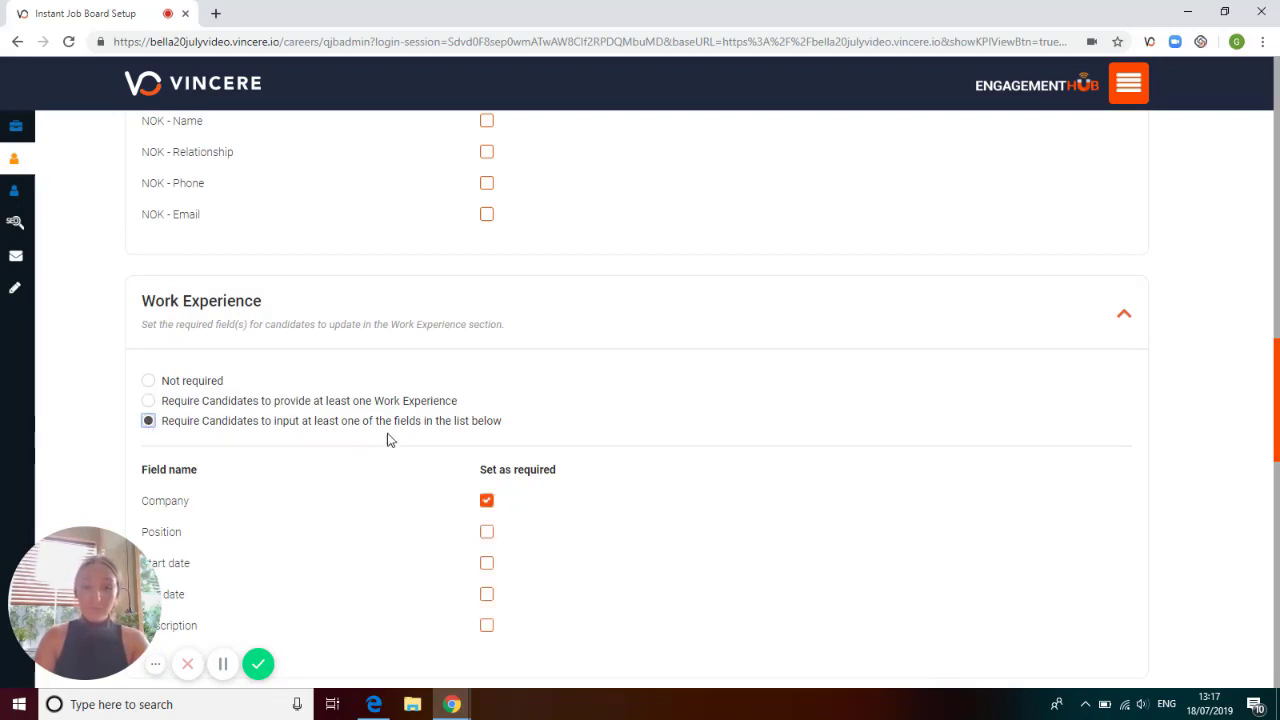
scroll(456, 457, down, 1)
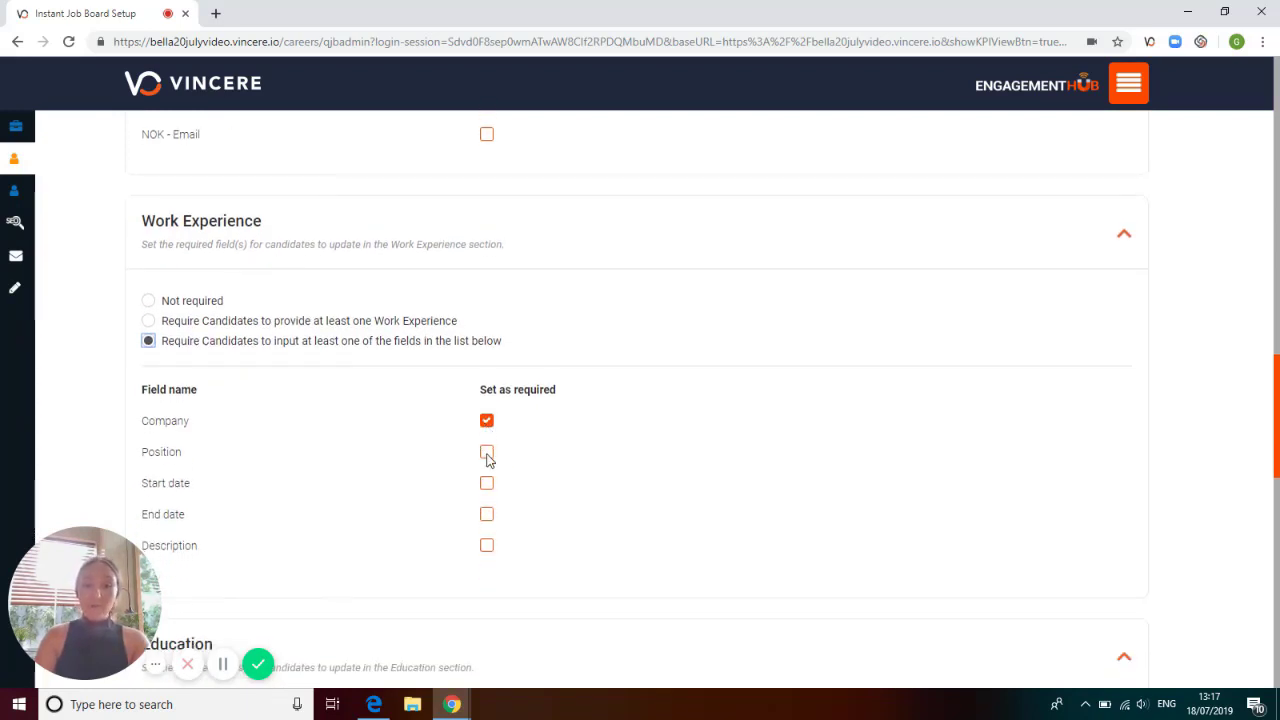
click(488, 454)
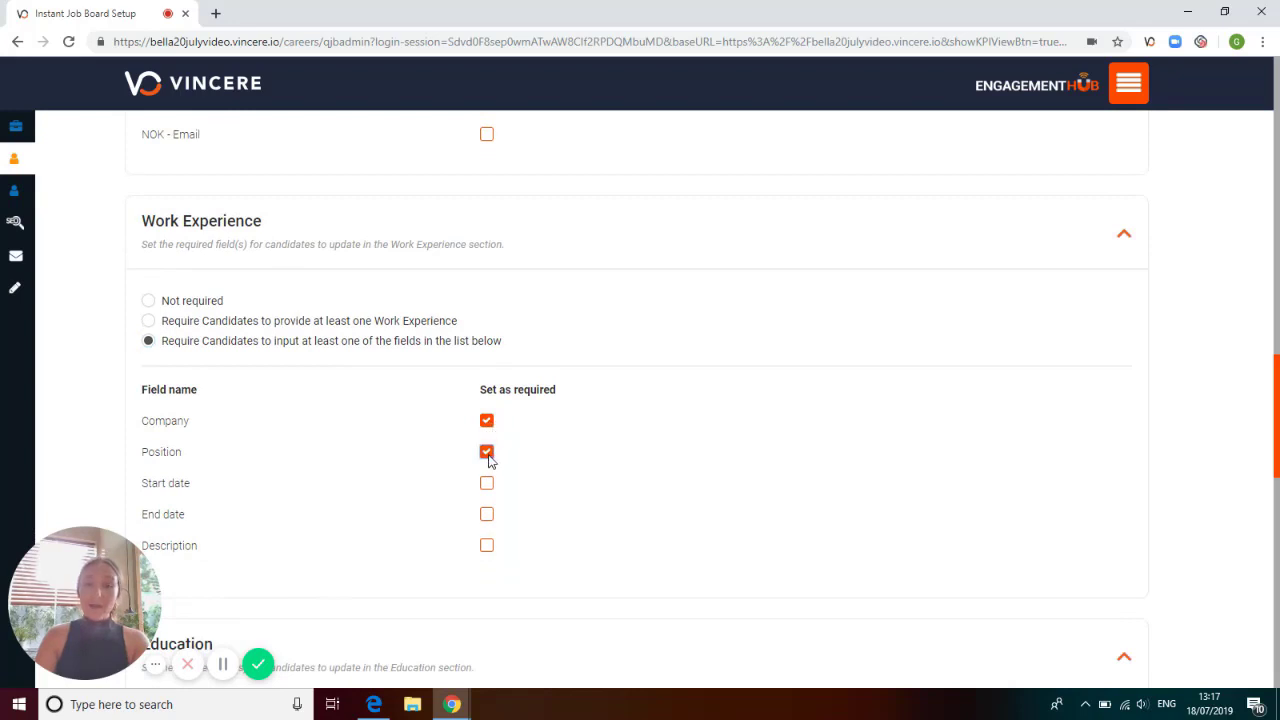
Make Education require input in at least one of the listed fields and set Location as required.
scroll(488, 458, down, 3)
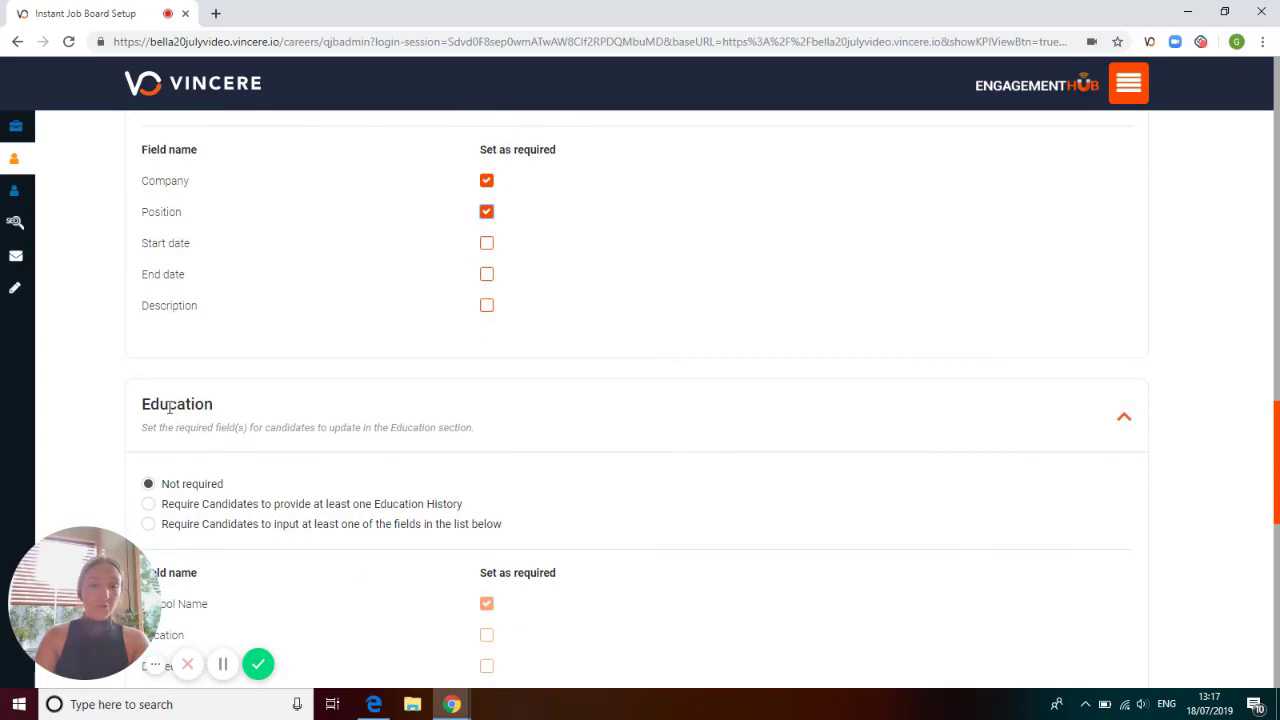
scroll(172, 405, down, 1)
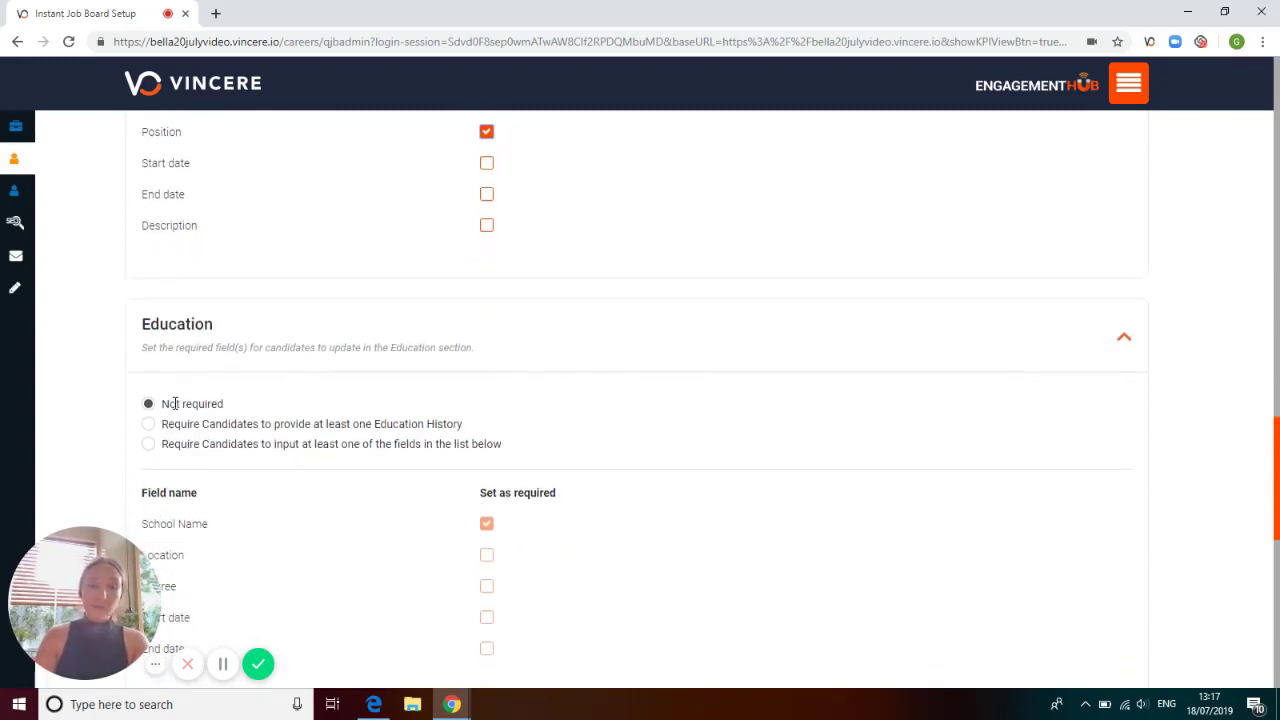
drag(165, 404, 207, 406)
click(232, 406)
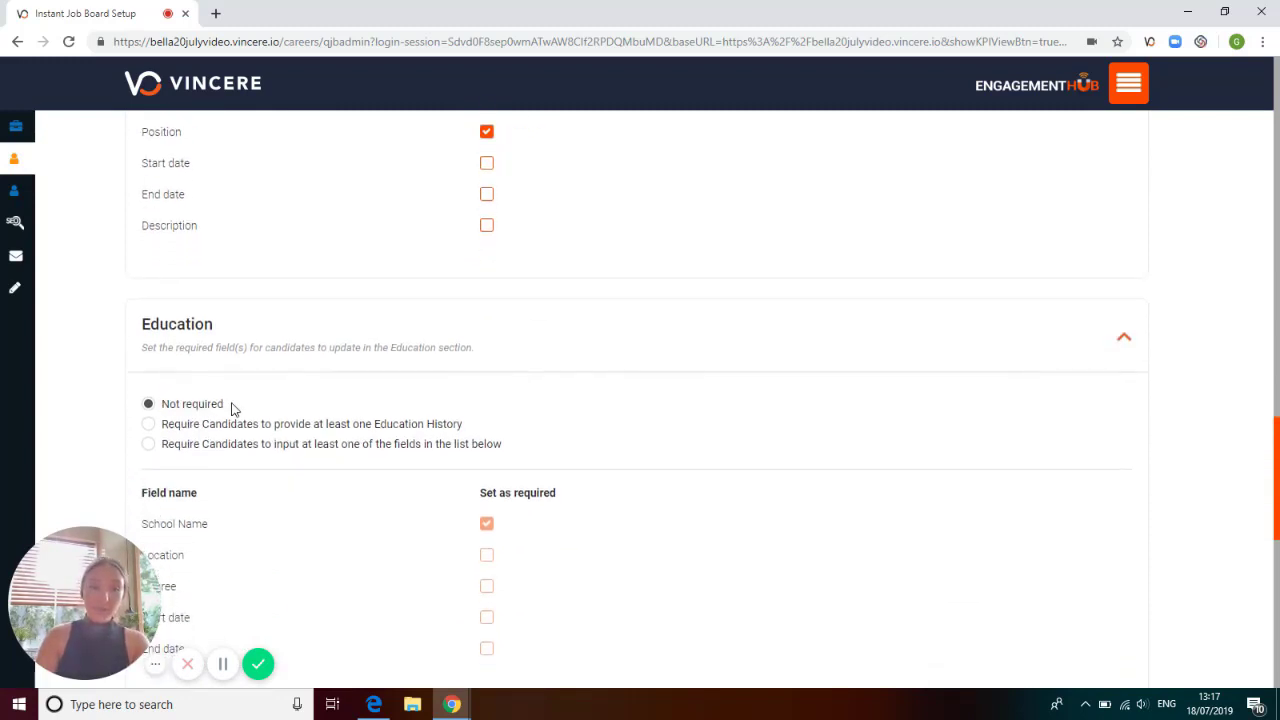
click(149, 425)
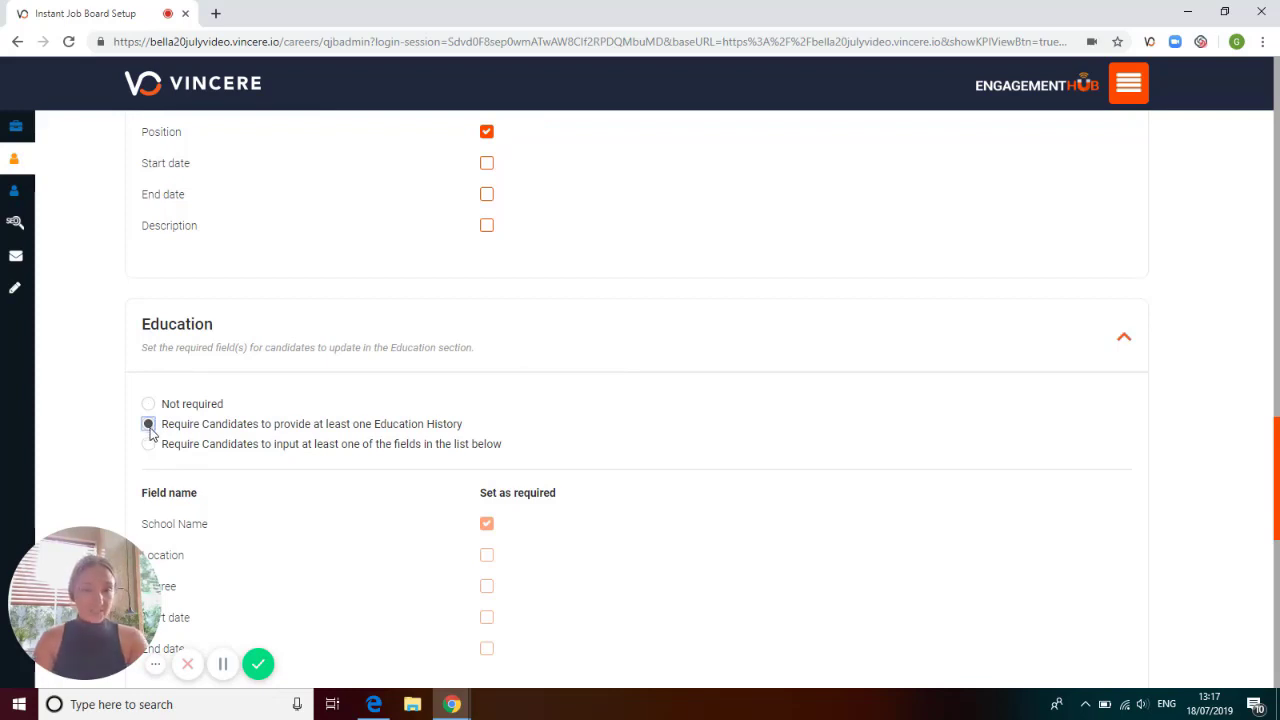
click(149, 446)
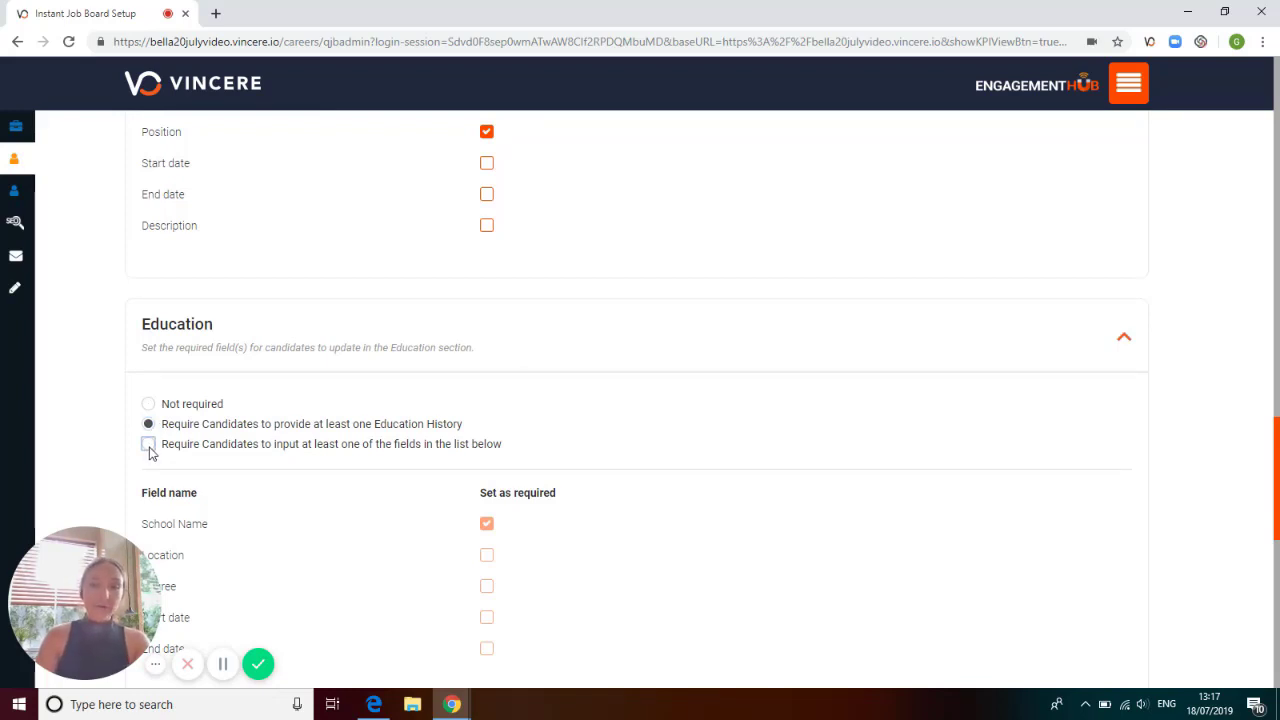
scroll(391, 457, down, 1)
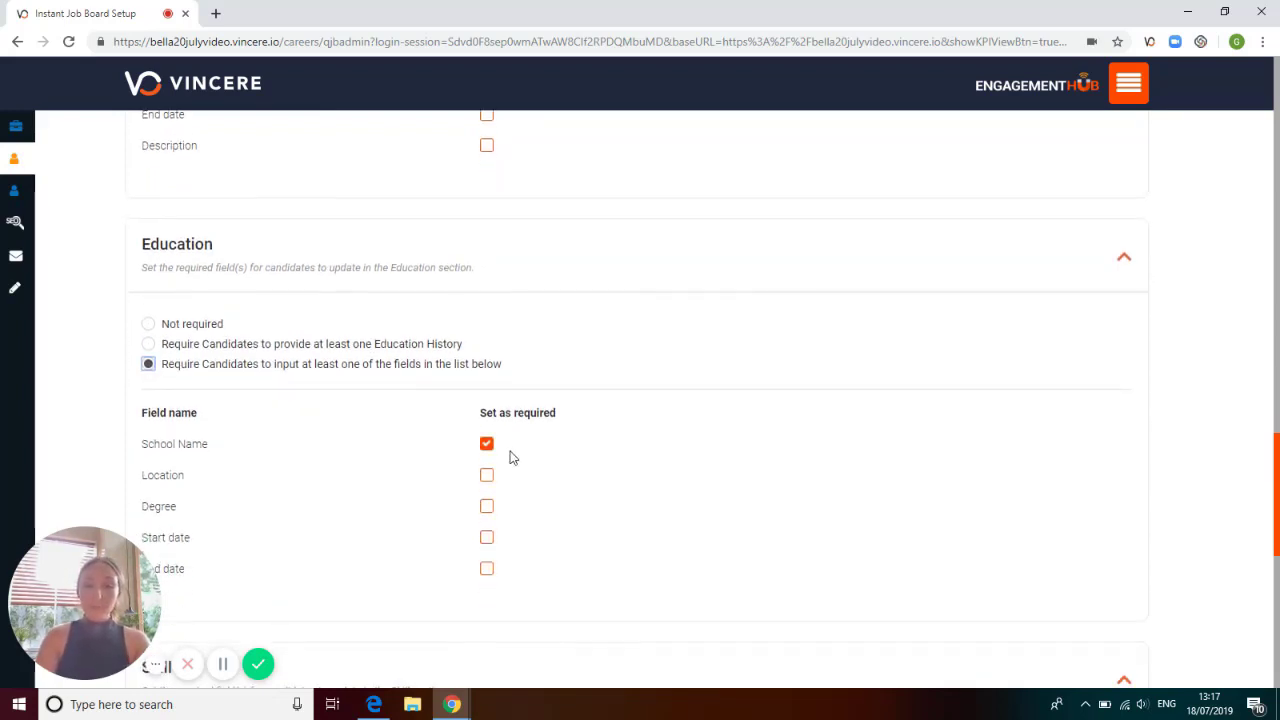
click(486, 477)
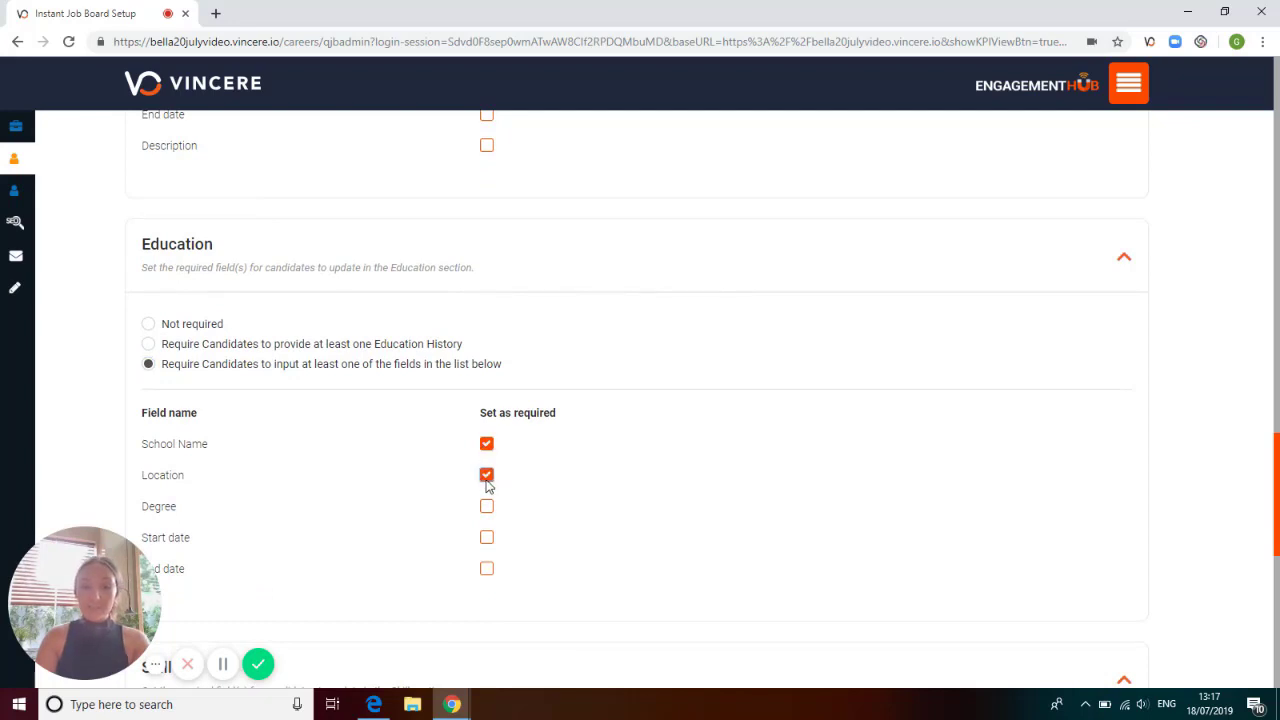
Set the number of skills candidates are required to update in their profile to 2.
scroll(497, 480, down, 2)
scroll(497, 480, down, 1)
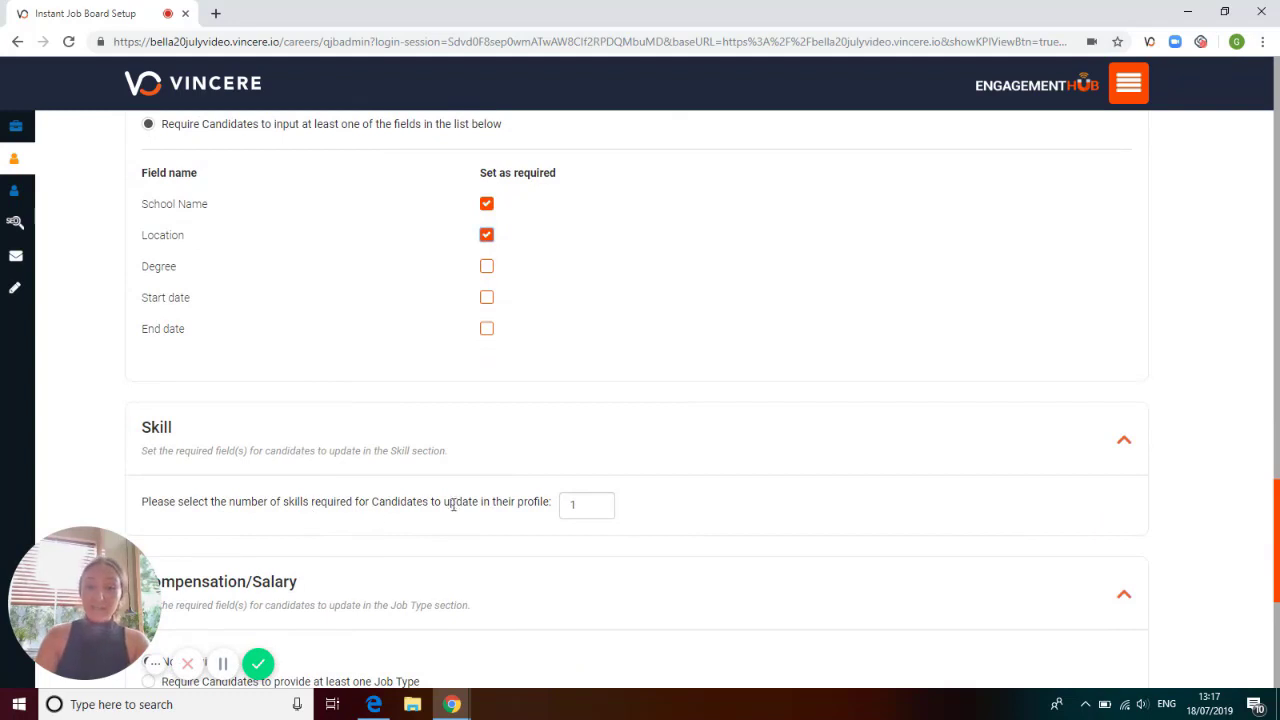
click(597, 502)
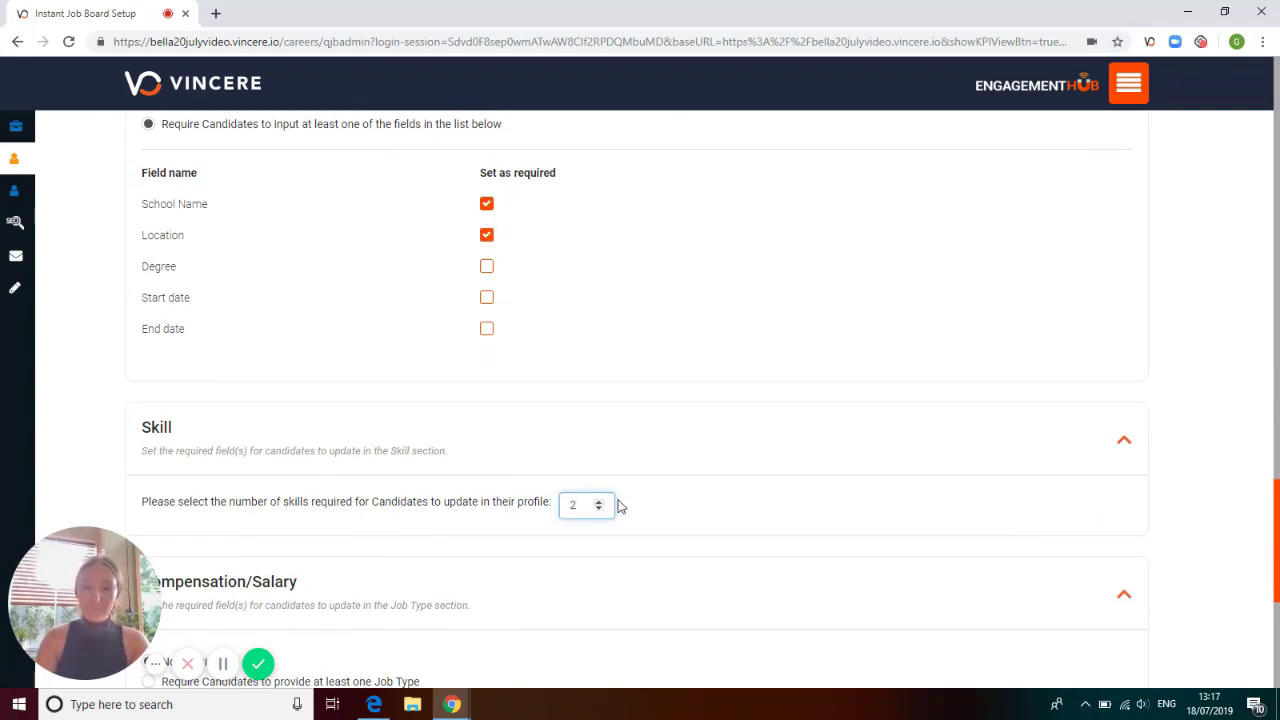
Make Compensation/Salary require input in at least one of the listed fields and set Current bonus as required.
scroll(615, 503, down, 3)
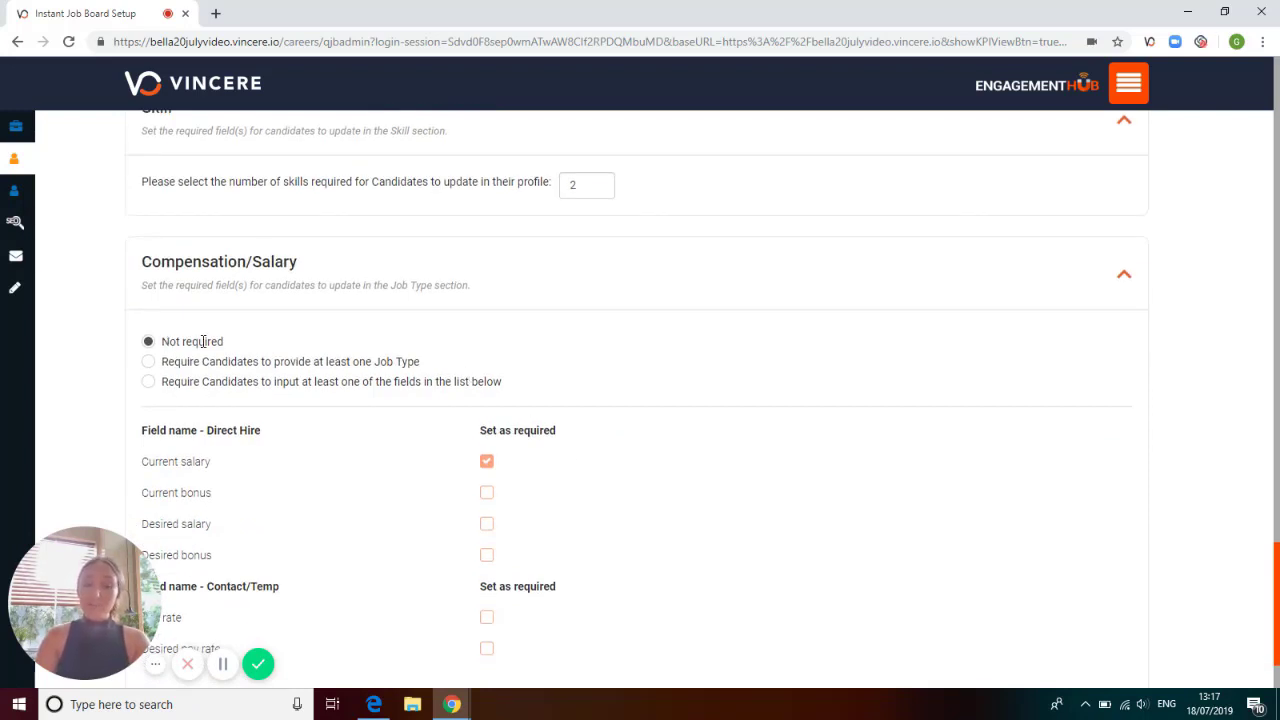
click(148, 361)
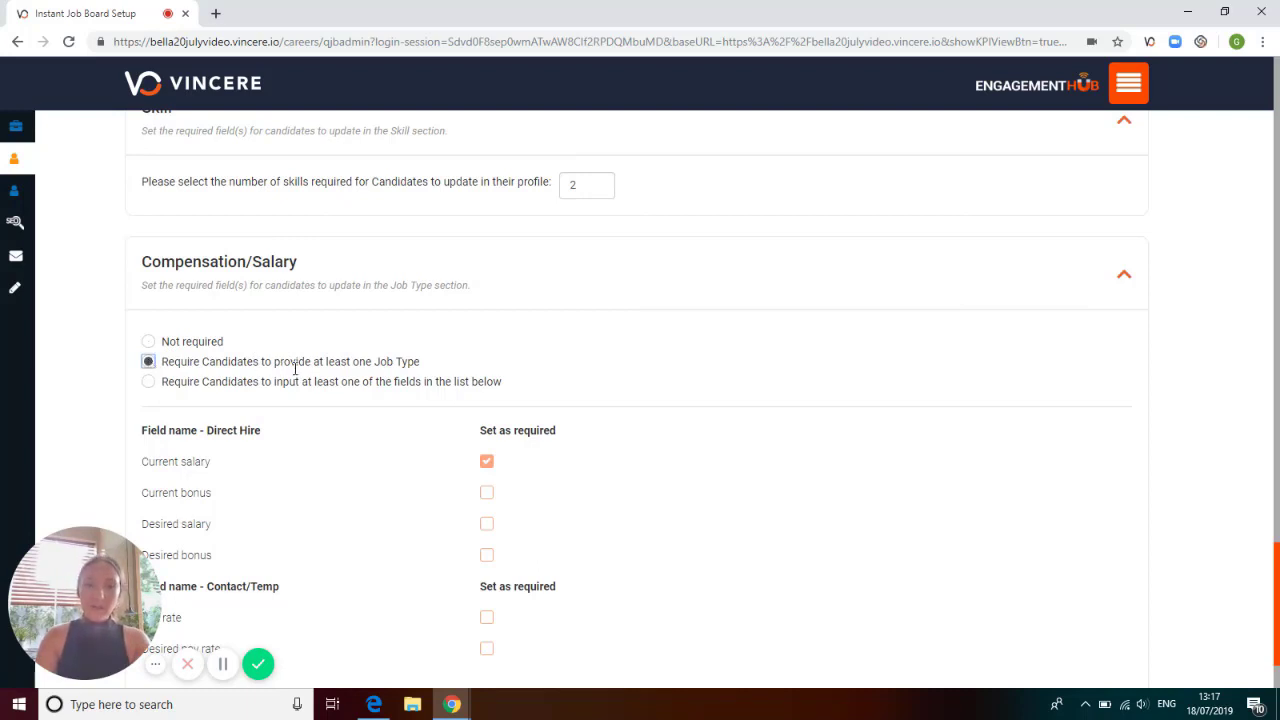
click(148, 381)
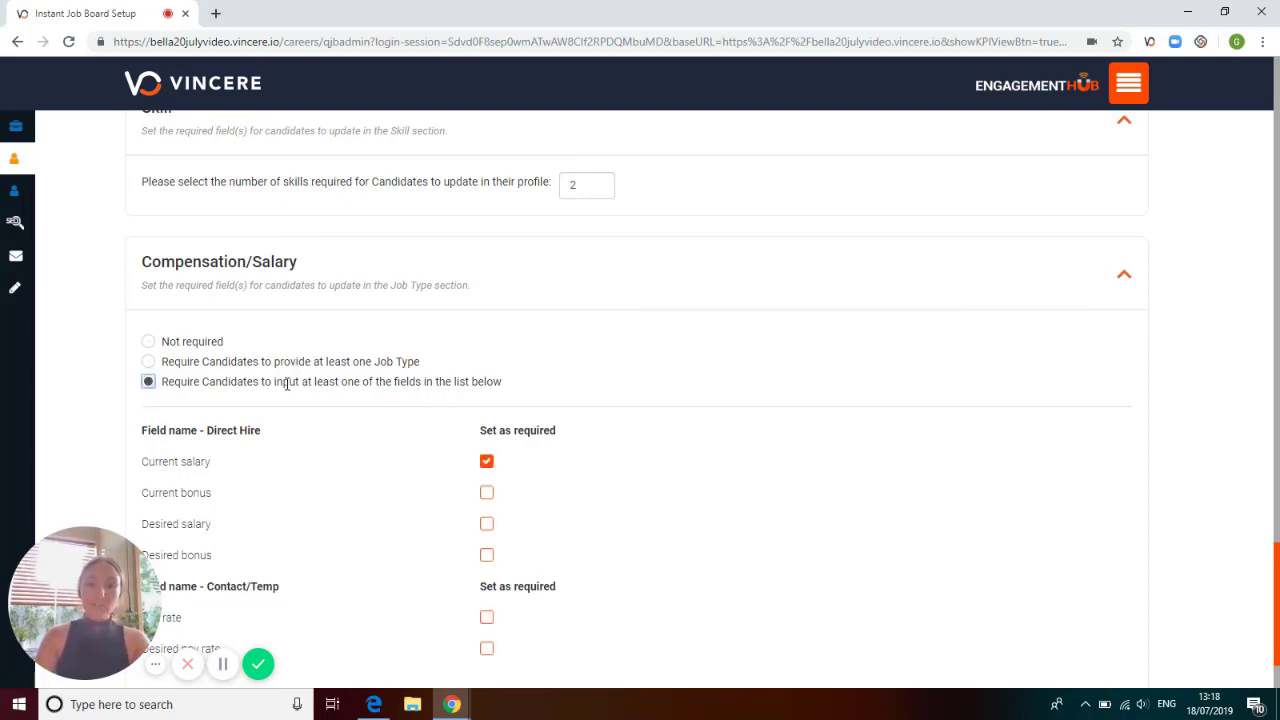
scroll(476, 414, down, 1)
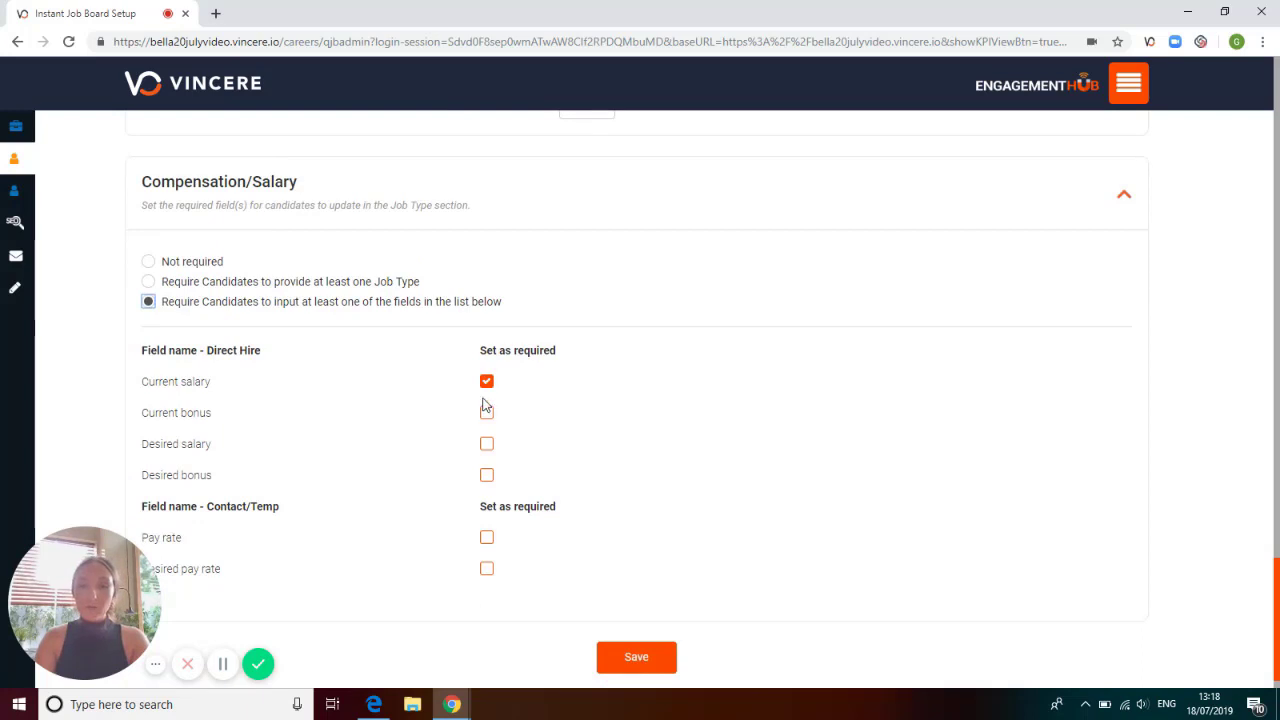
click(487, 412)
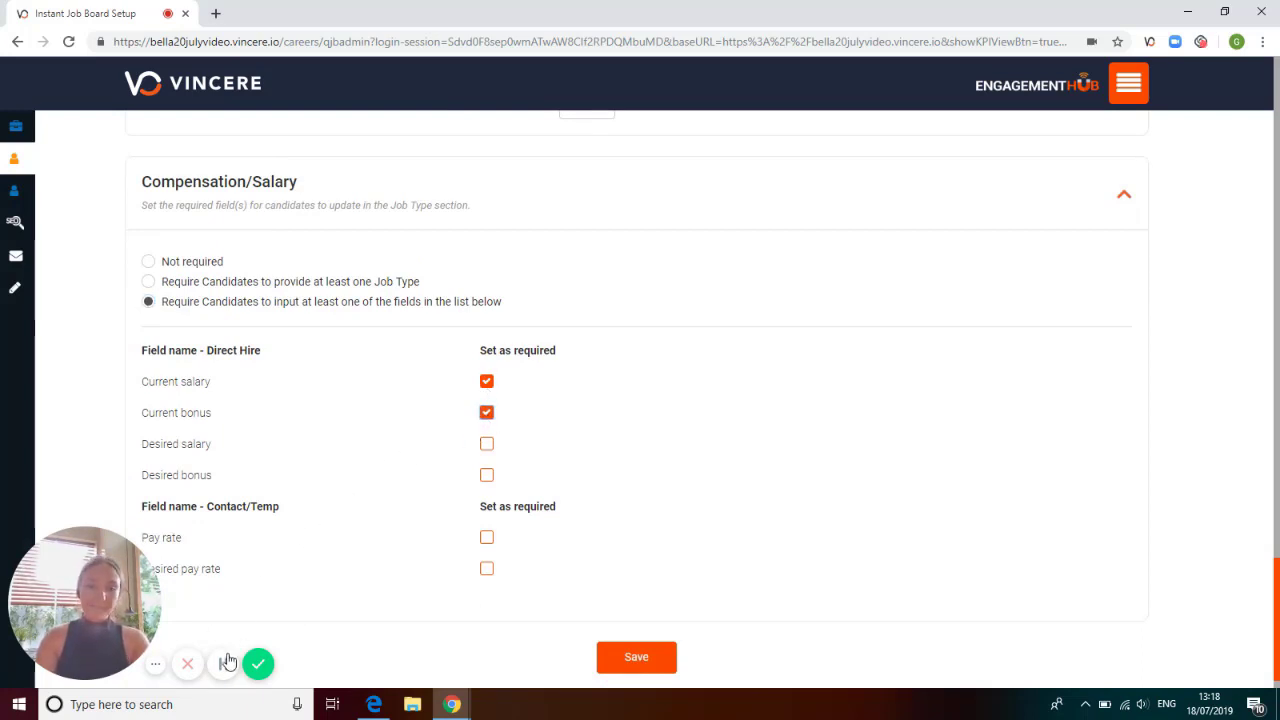
click(228, 662)
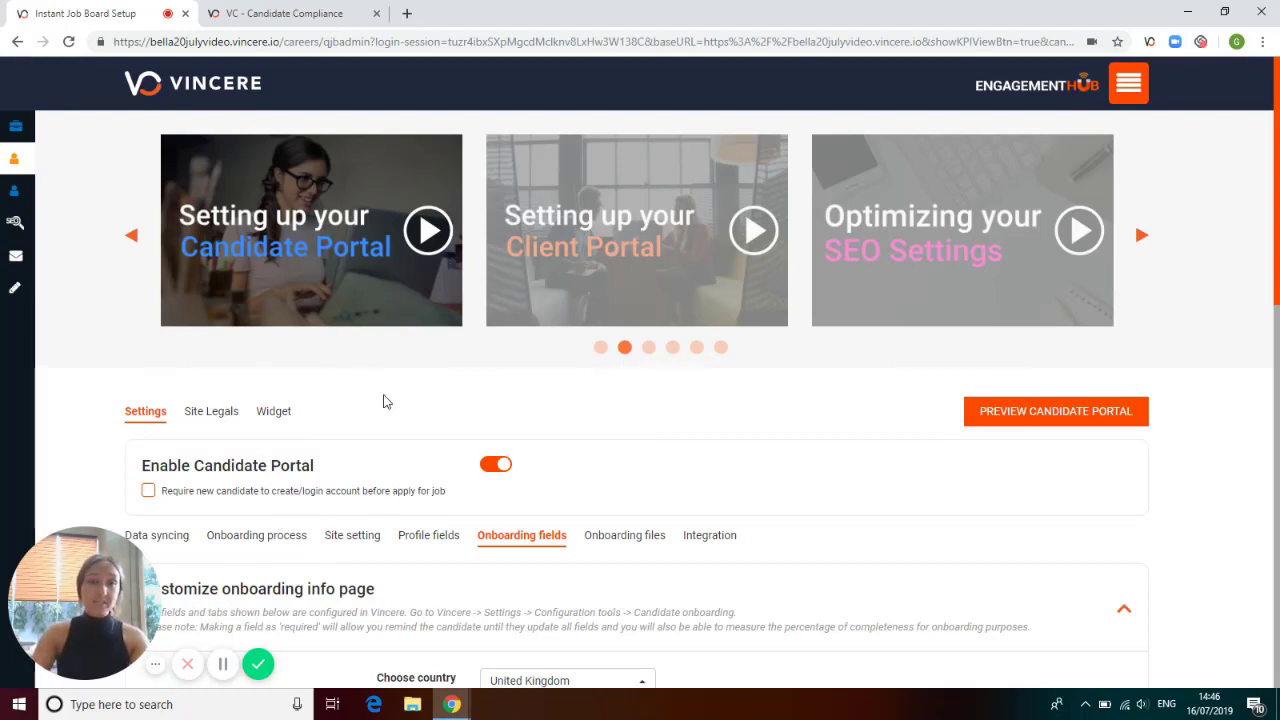
Review the United Kingdom candidate onboarding layout in the Candidate Compliance configuration and return to the portal's onboarding fields.
click(309, 16)
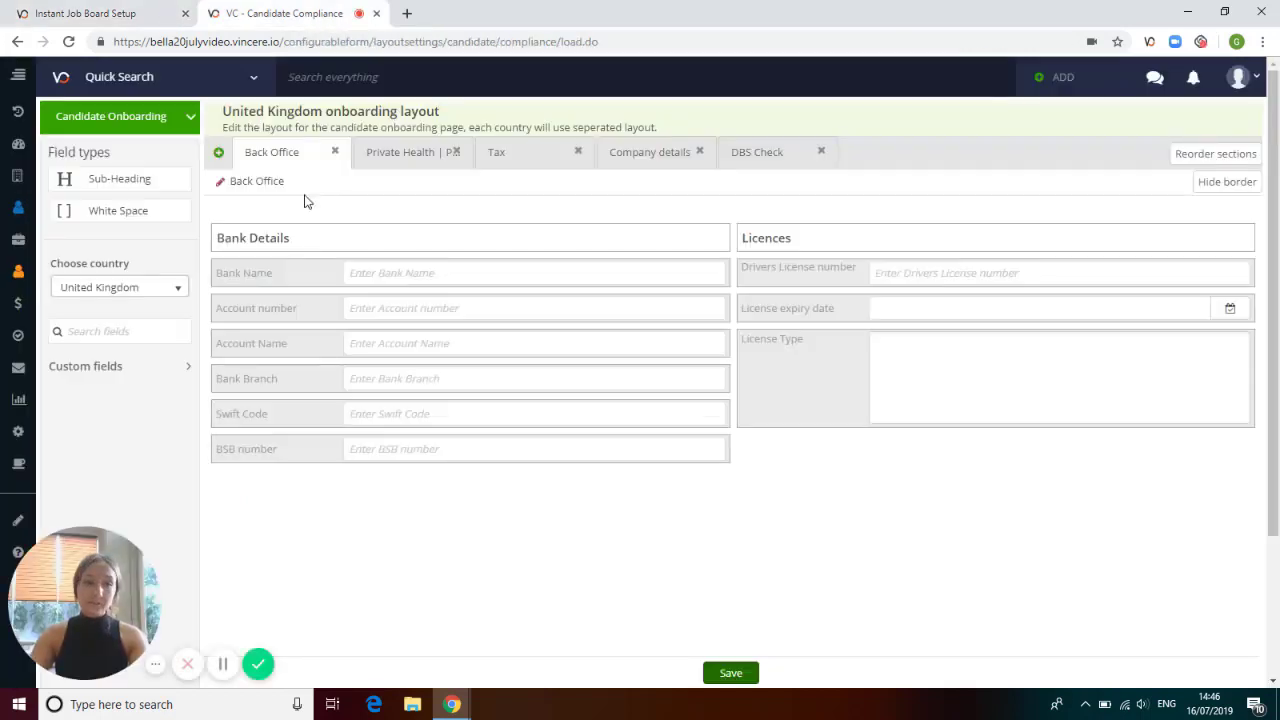
mouse_move(18, 437)
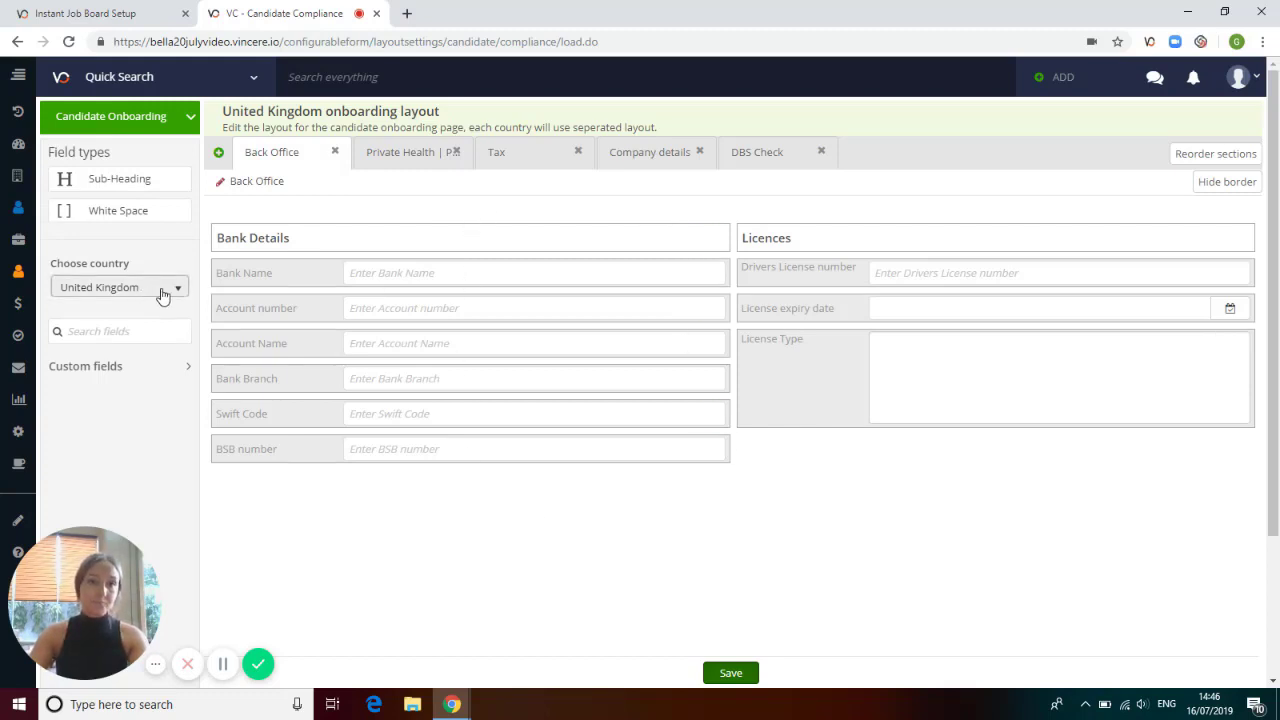
click(110, 13)
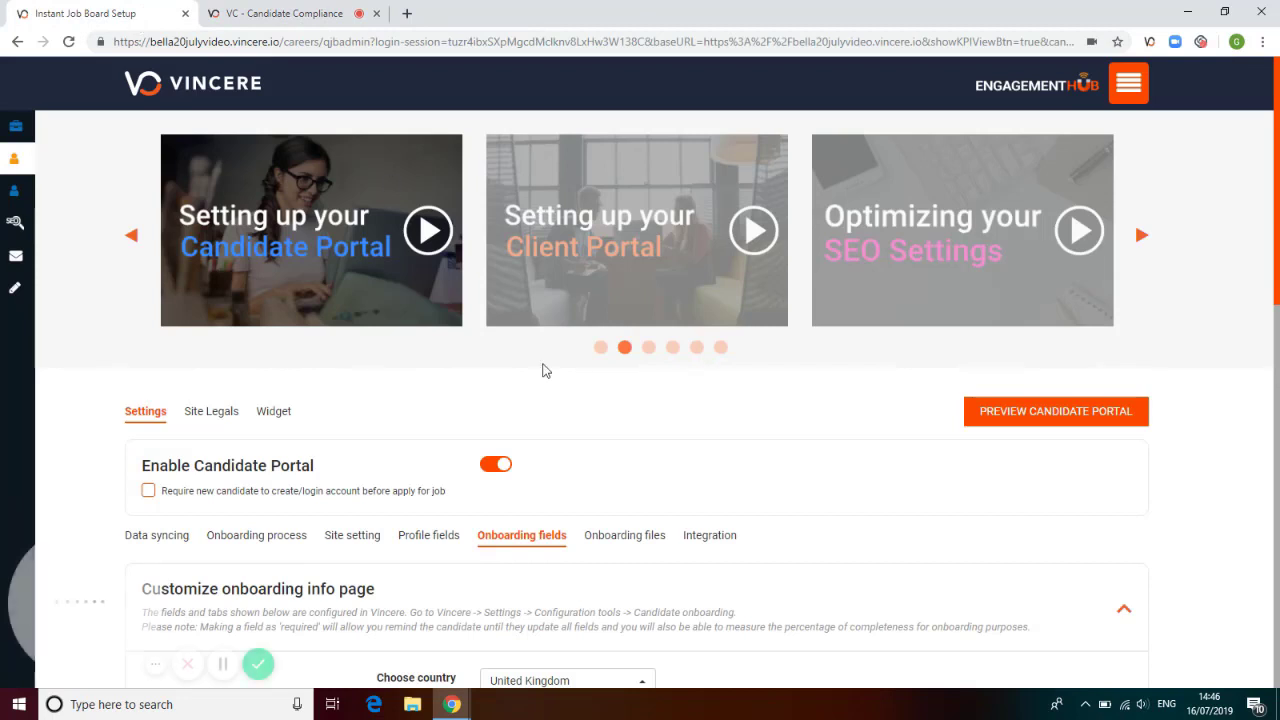
Choose United Kingdom for the onboarding info page and move the Account number field from Back Office into the hidden custom fields.
scroll(571, 432, down, 3)
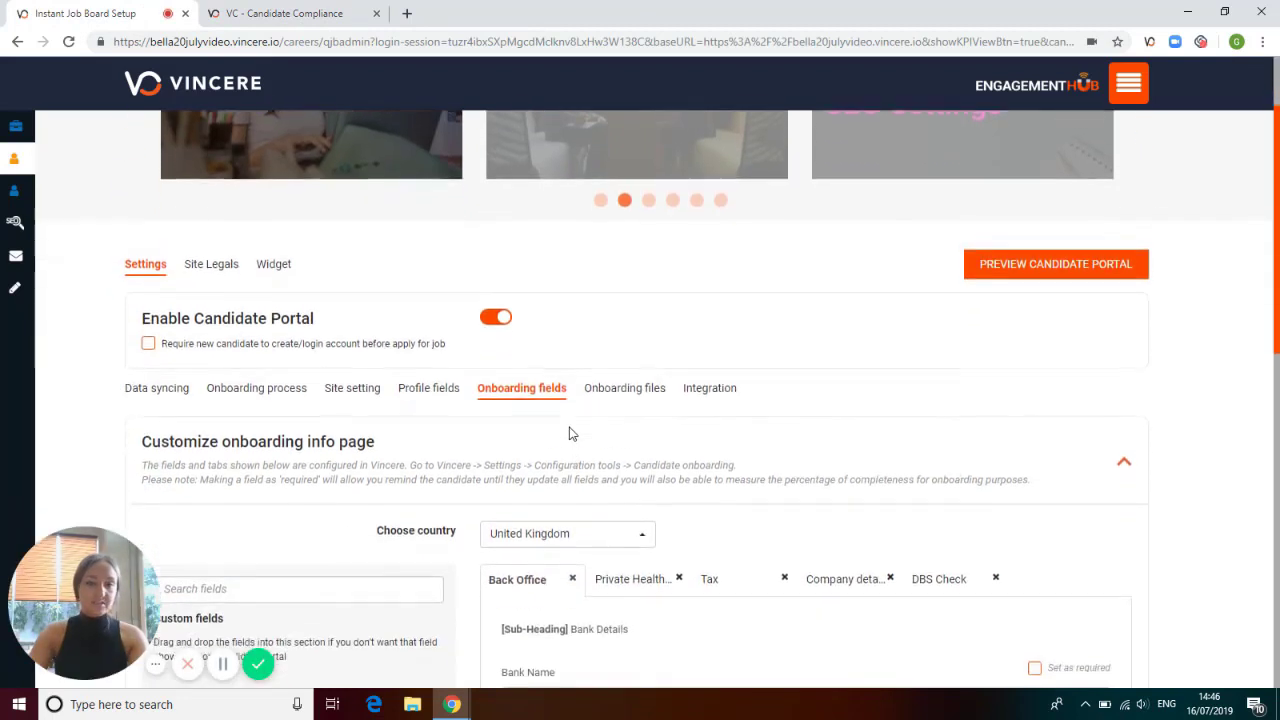
click(642, 364)
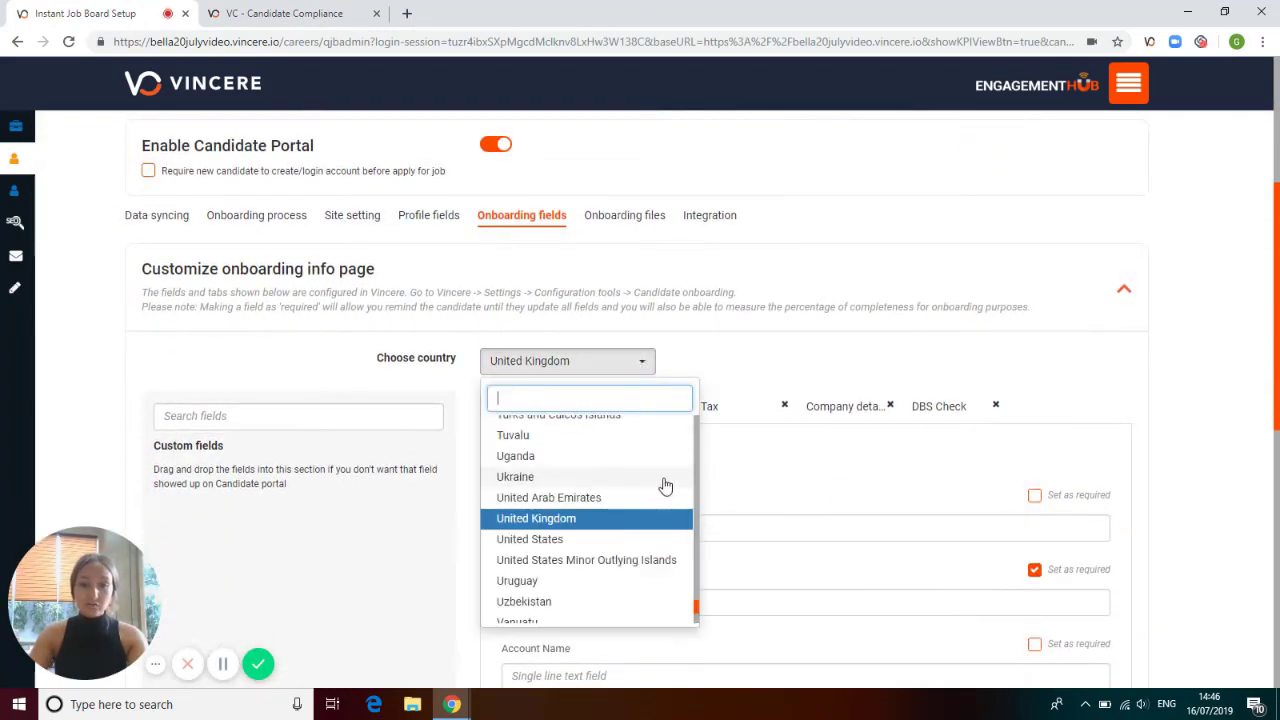
click(642, 518)
scroll(1094, 389, down, 2)
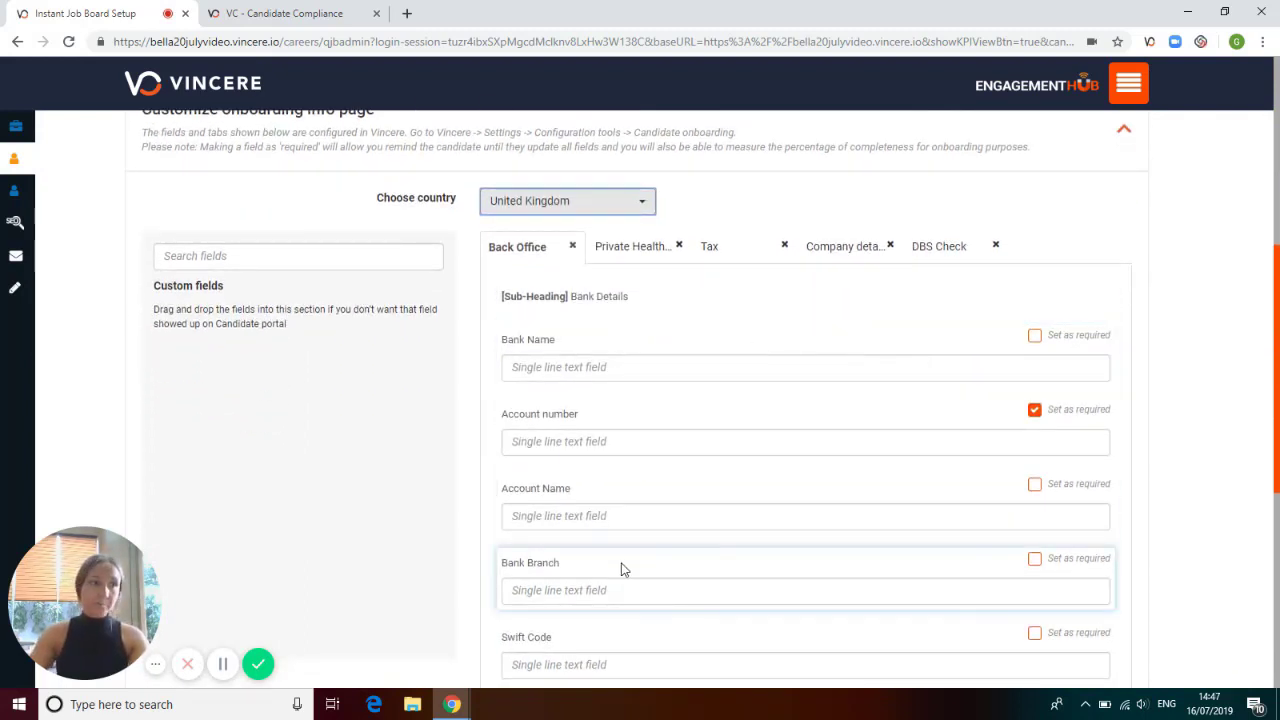
scroll(723, 500, down, 1)
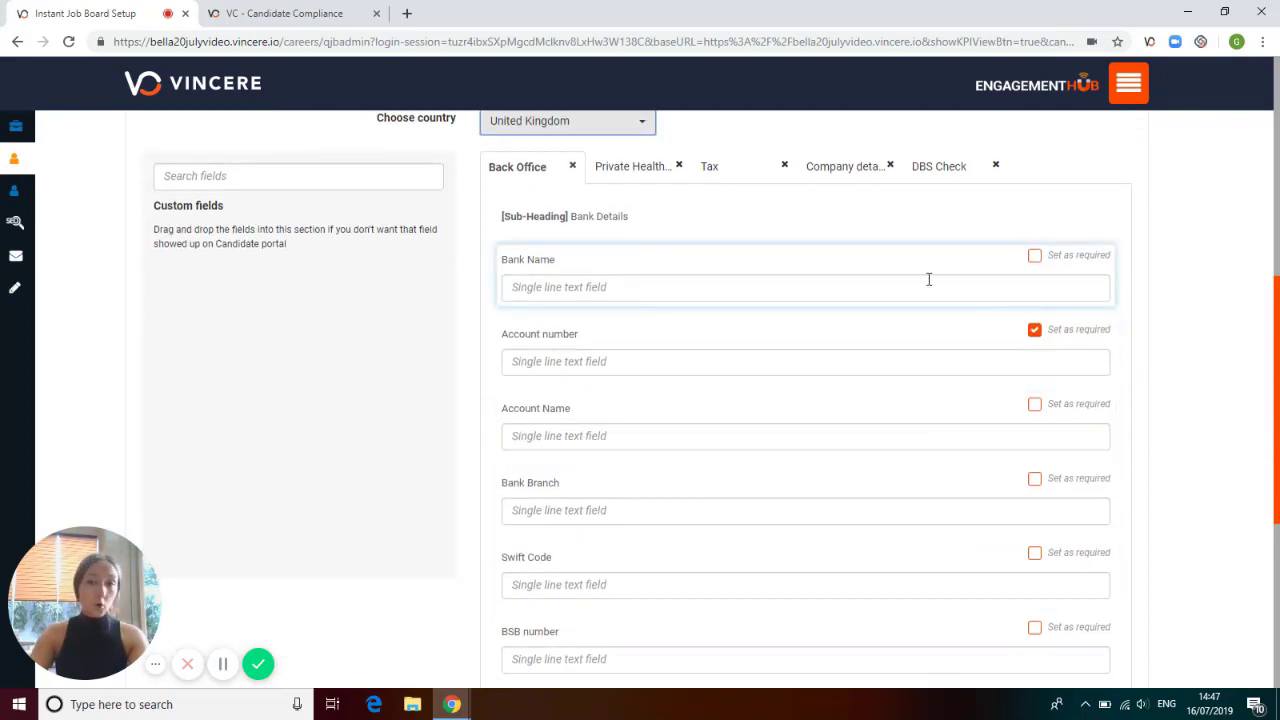
drag(645, 333, 292, 286)
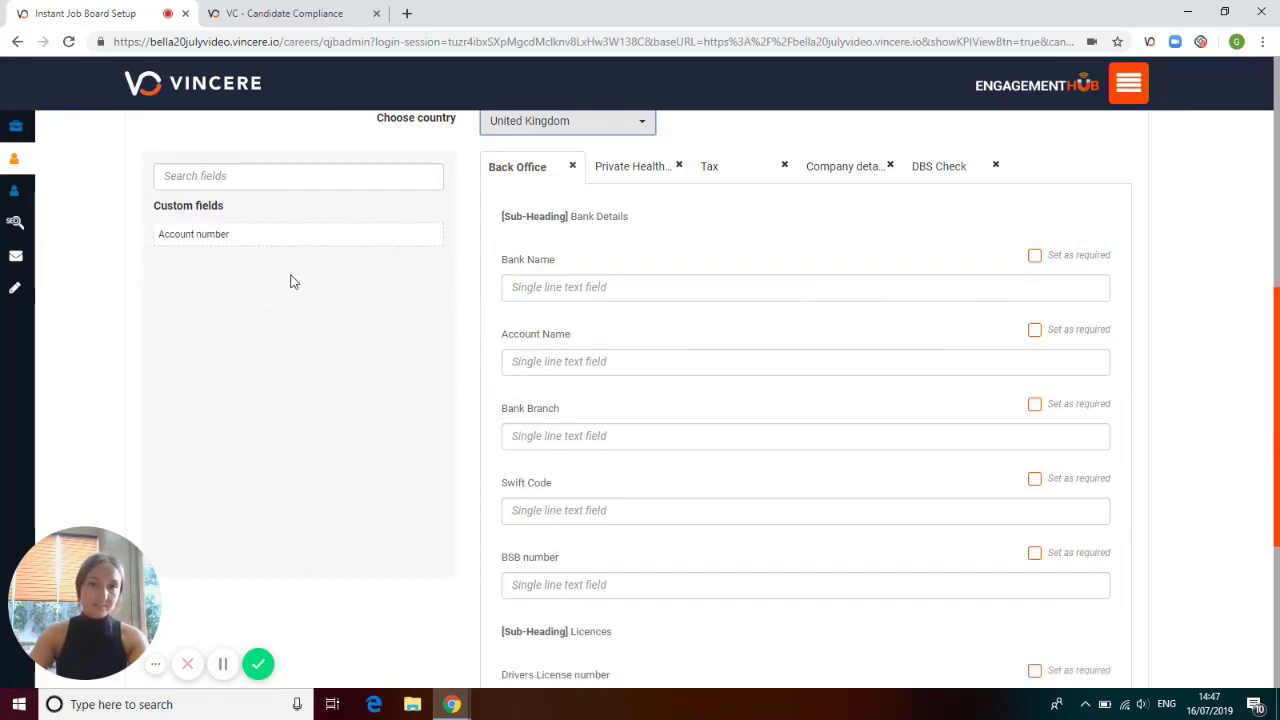
Review the candidate portal's Onboarding files setting and its Integration settings.
scroll(905, 395, down, 1)
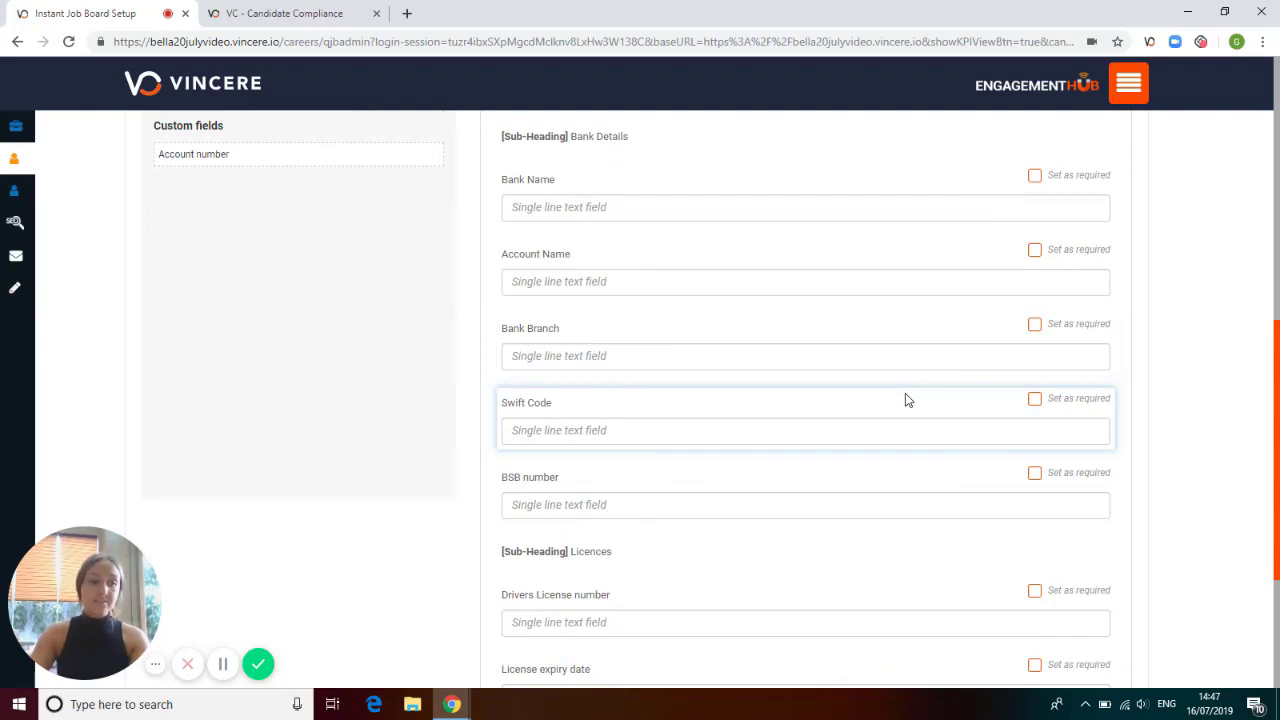
scroll(1003, 400, down, 1)
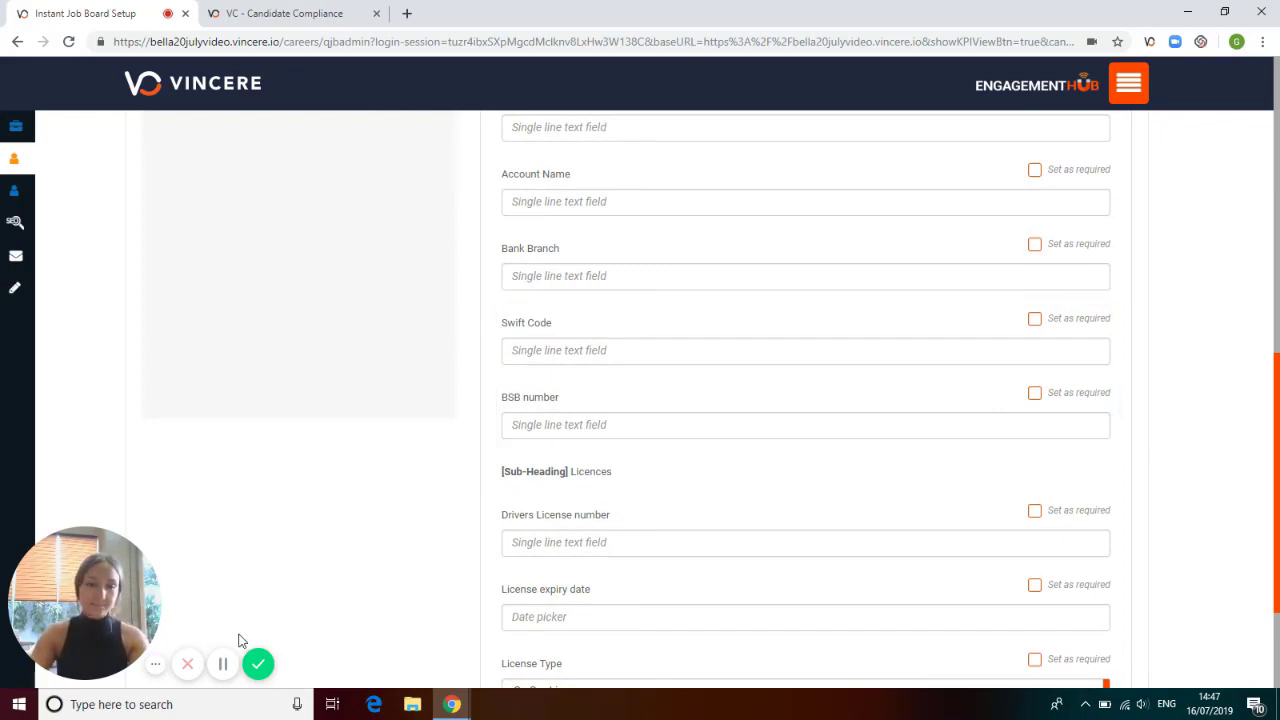
scroll(378, 501, up, 5)
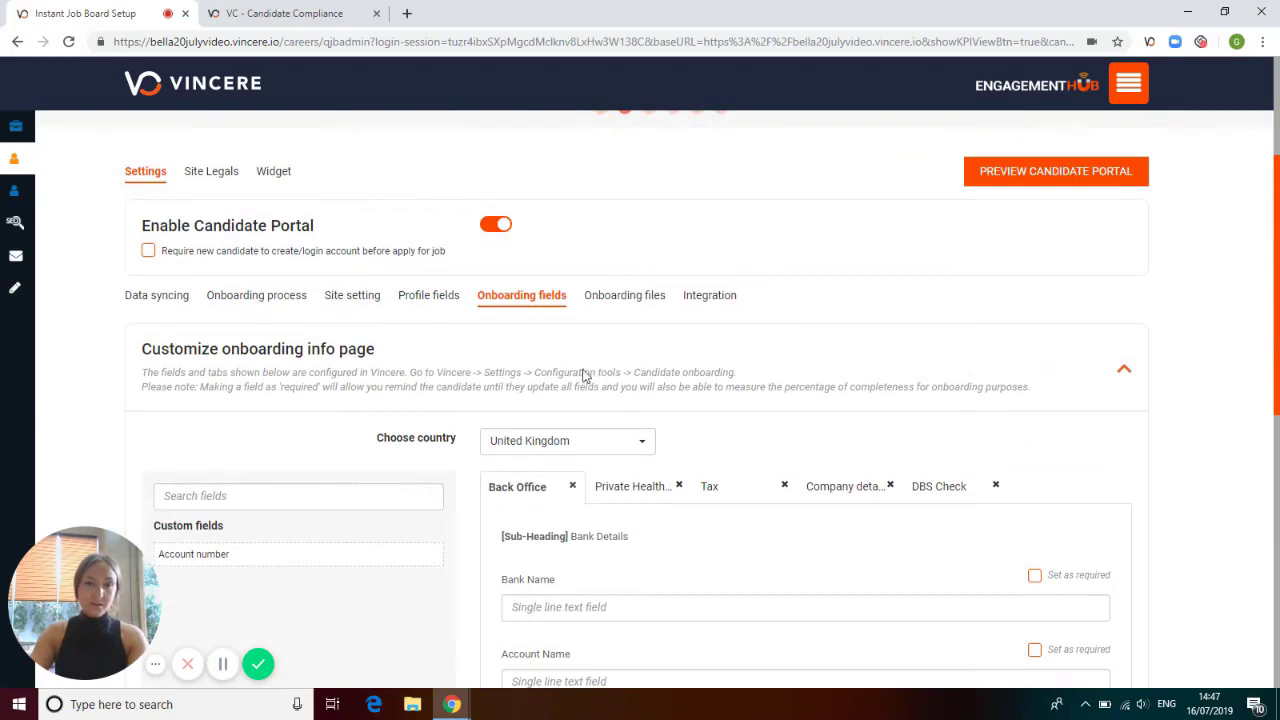
click(624, 302)
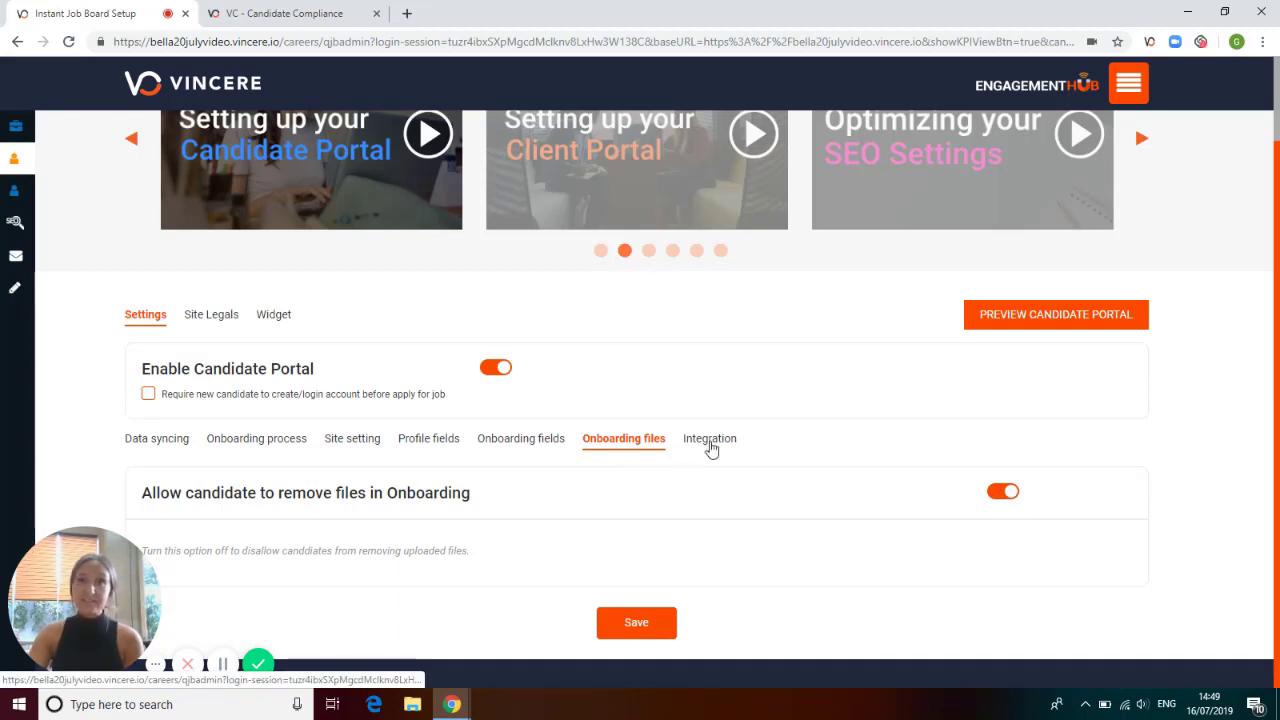
click(710, 442)
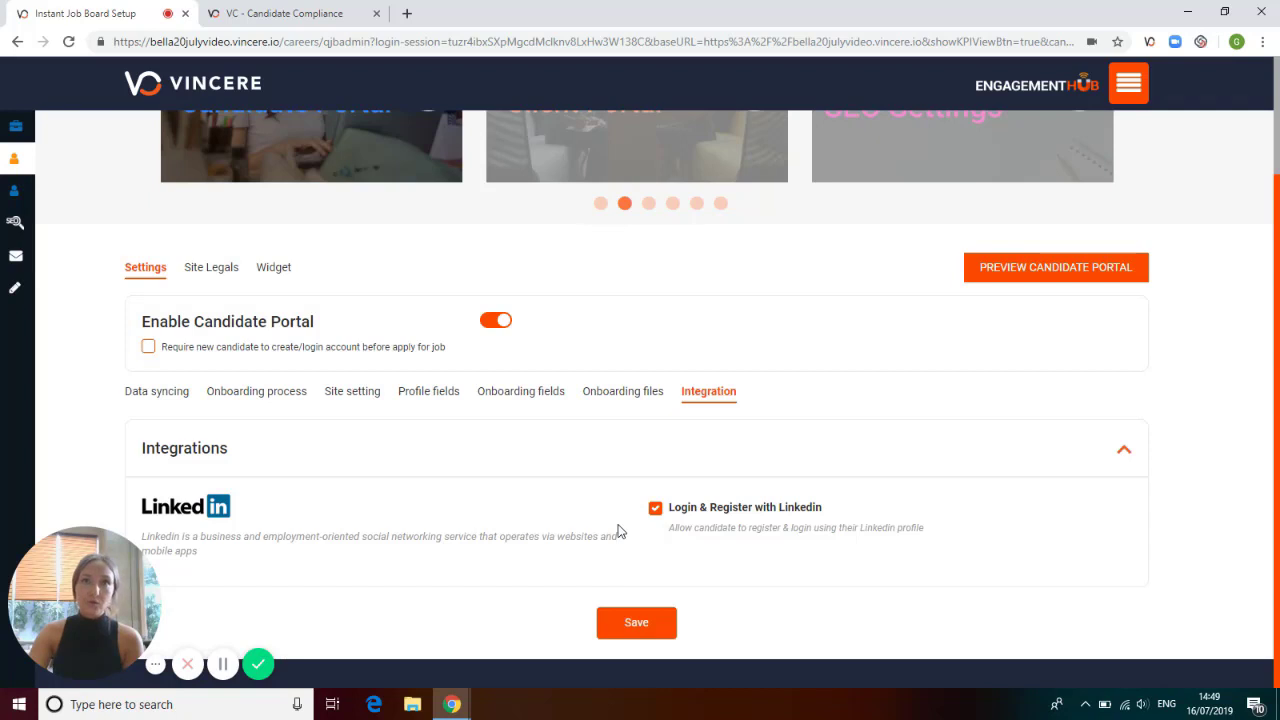
Review the Site Legals settings for Terms & Conditions, Privacy Policy and Privacy | GDPR.
click(205, 271)
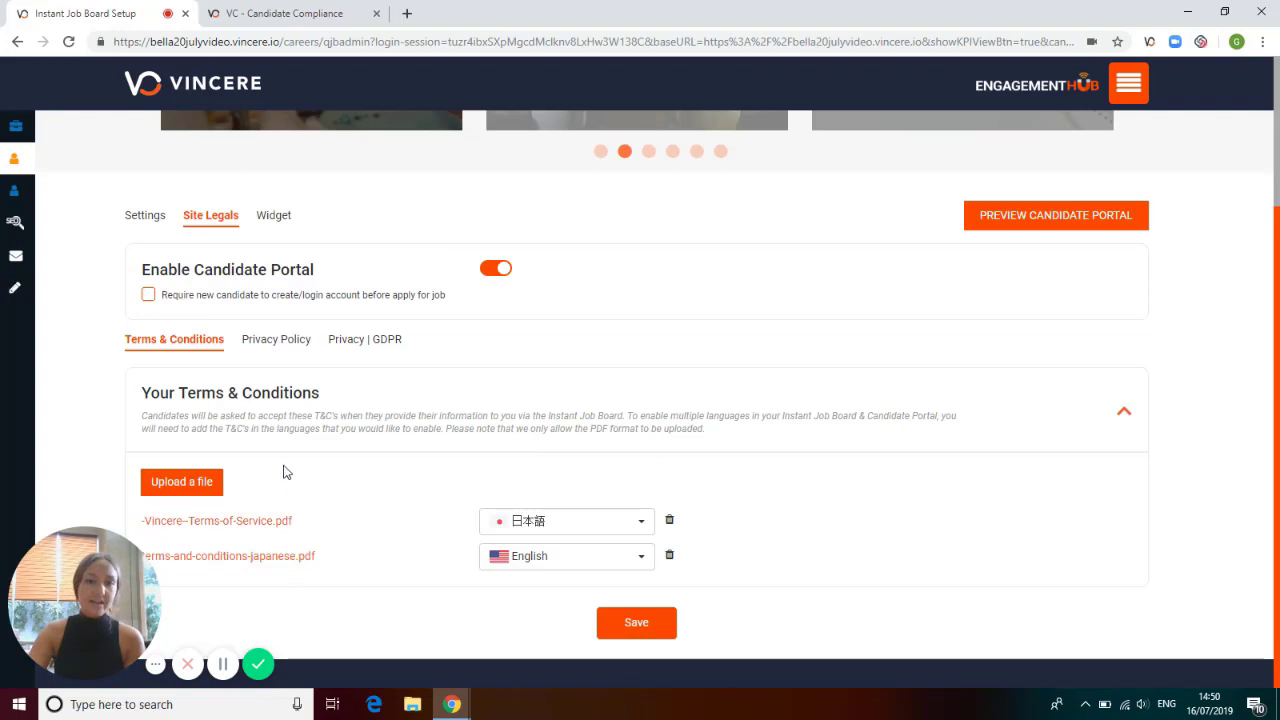
click(274, 340)
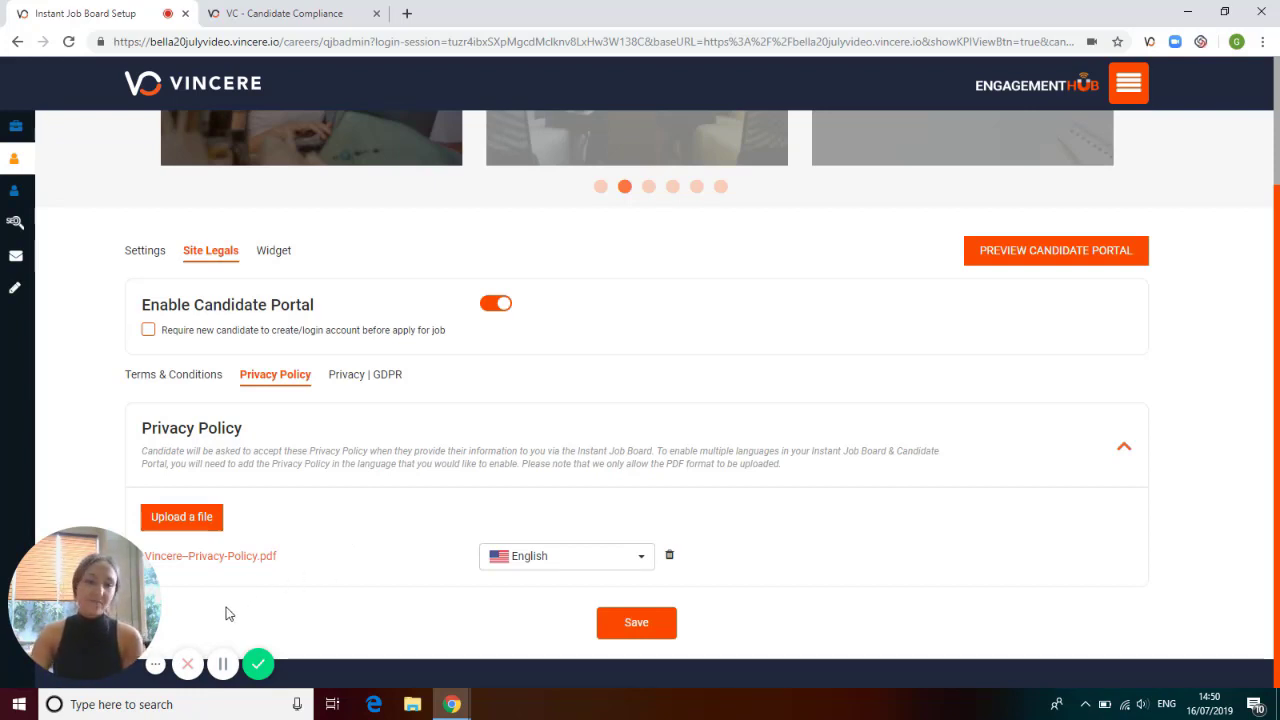
click(223, 664)
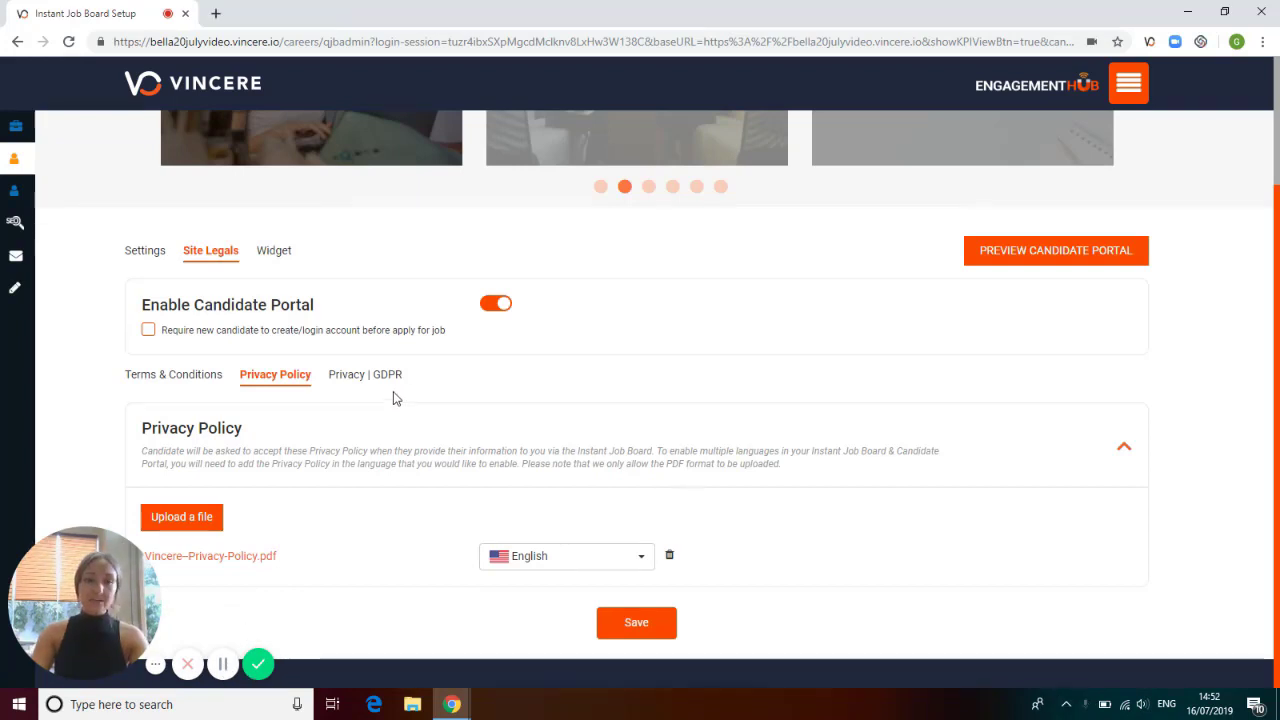
click(370, 376)
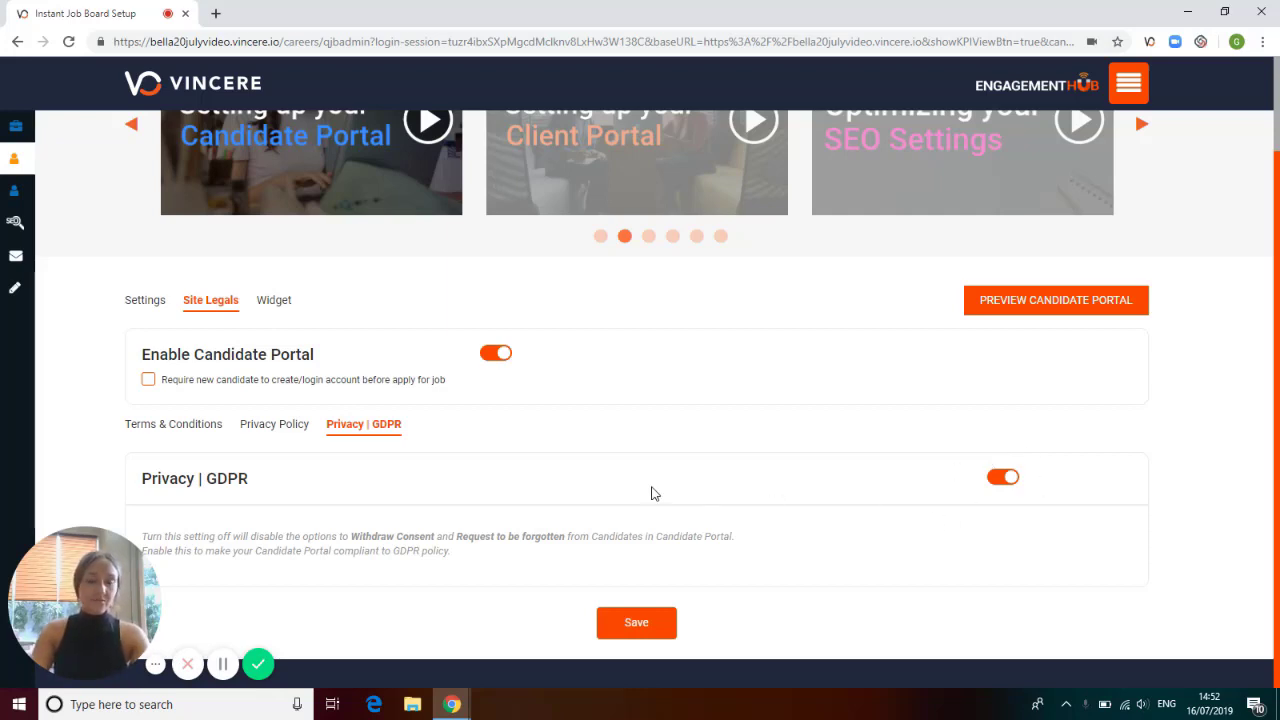
Set the Candidate Portal Widget's text color to #513434 and its button color to #754430.
click(272, 299)
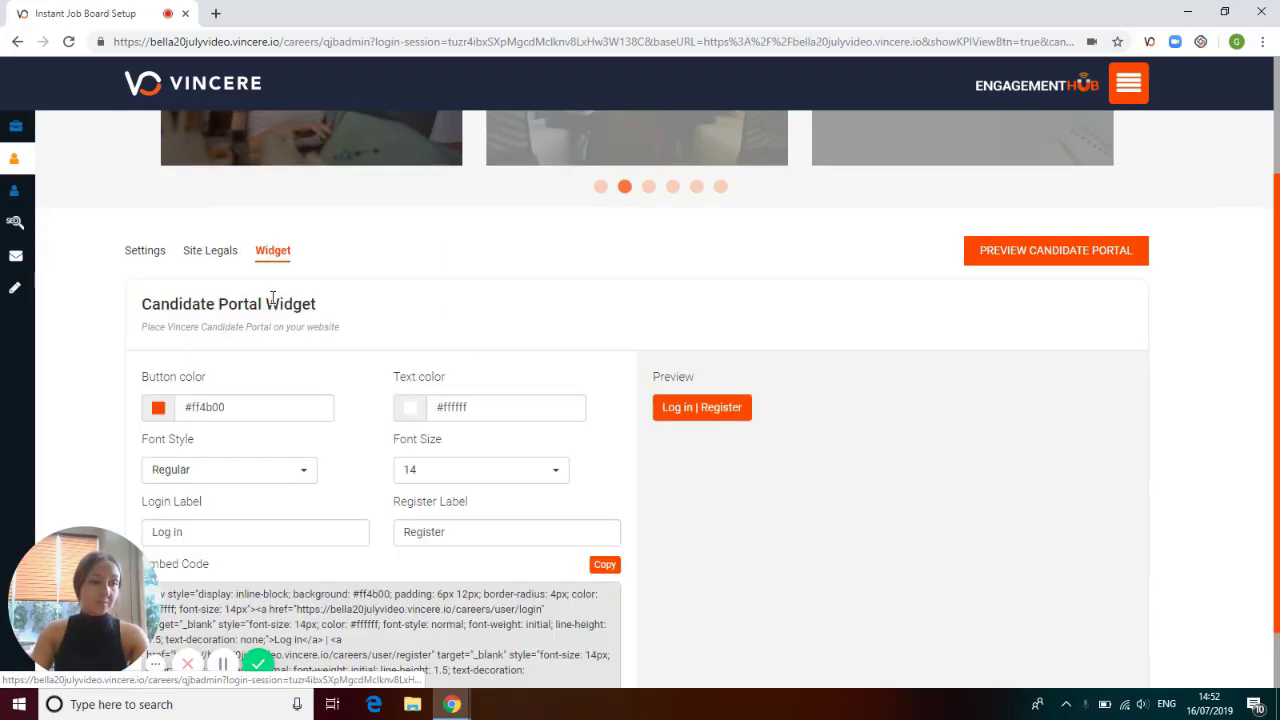
scroll(537, 389, down, 1)
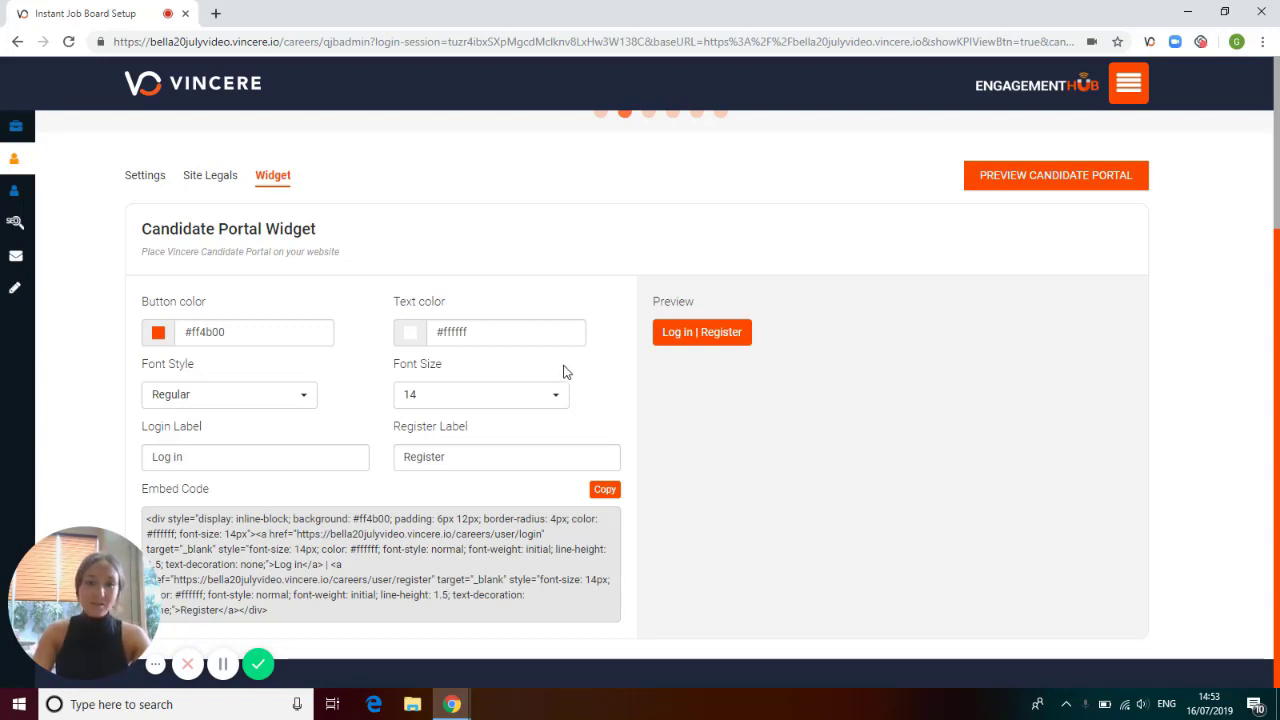
click(410, 344)
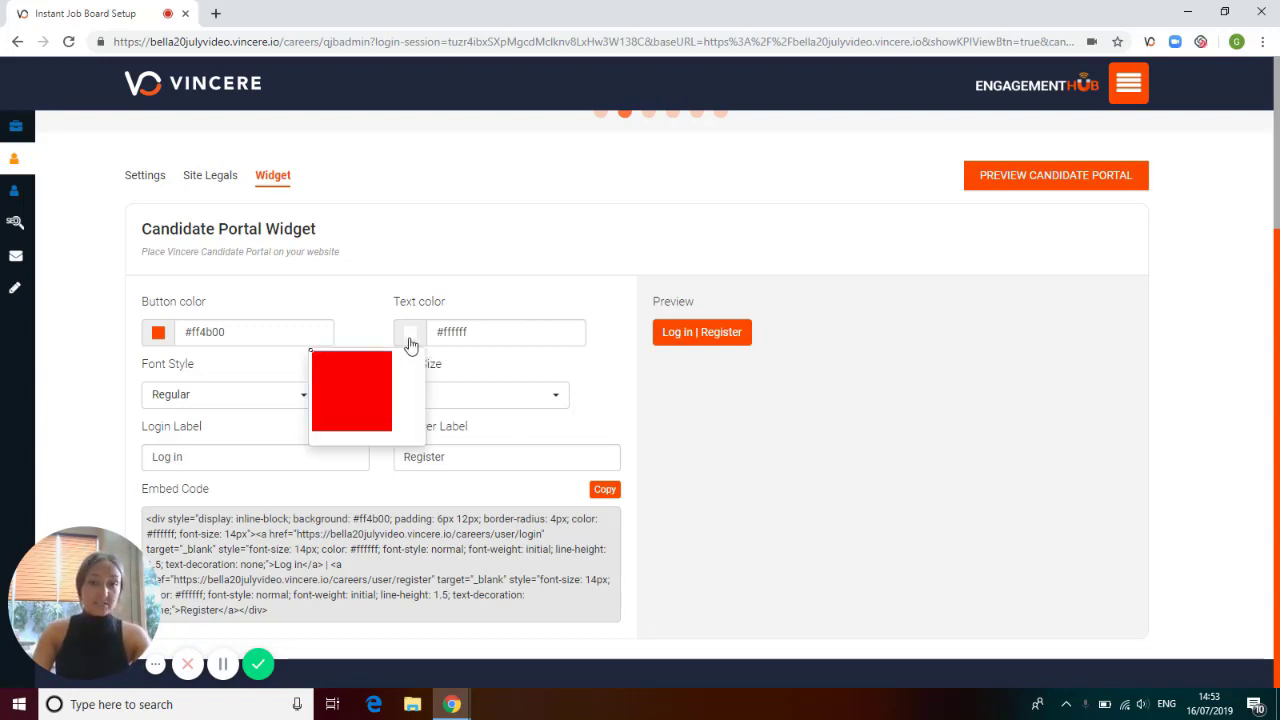
click(339, 405)
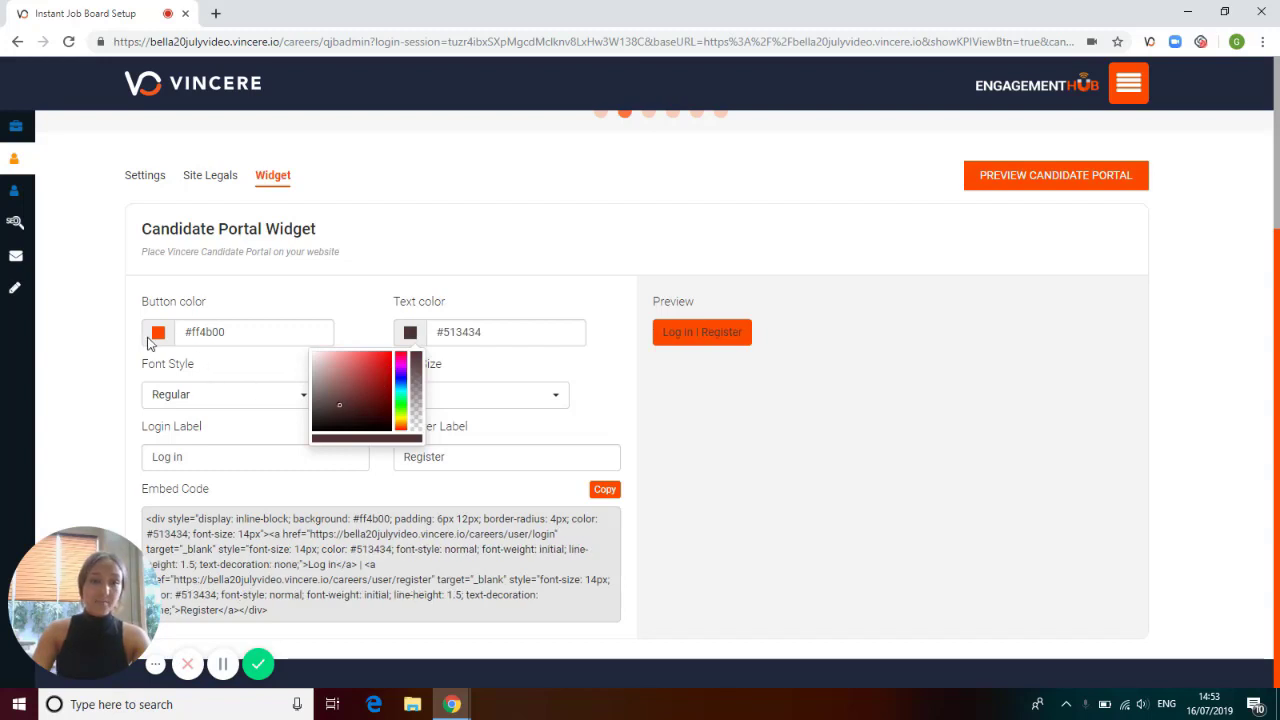
click(157, 334)
click(106, 393)
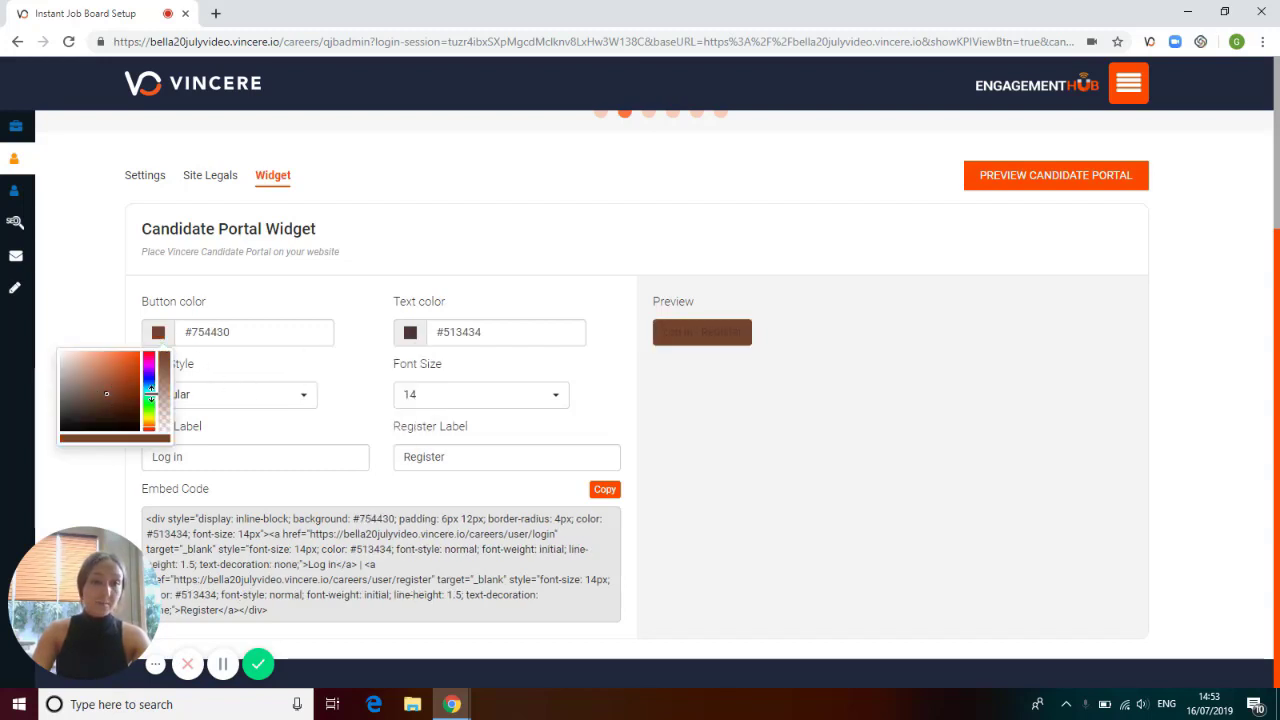
click(310, 398)
click(366, 390)
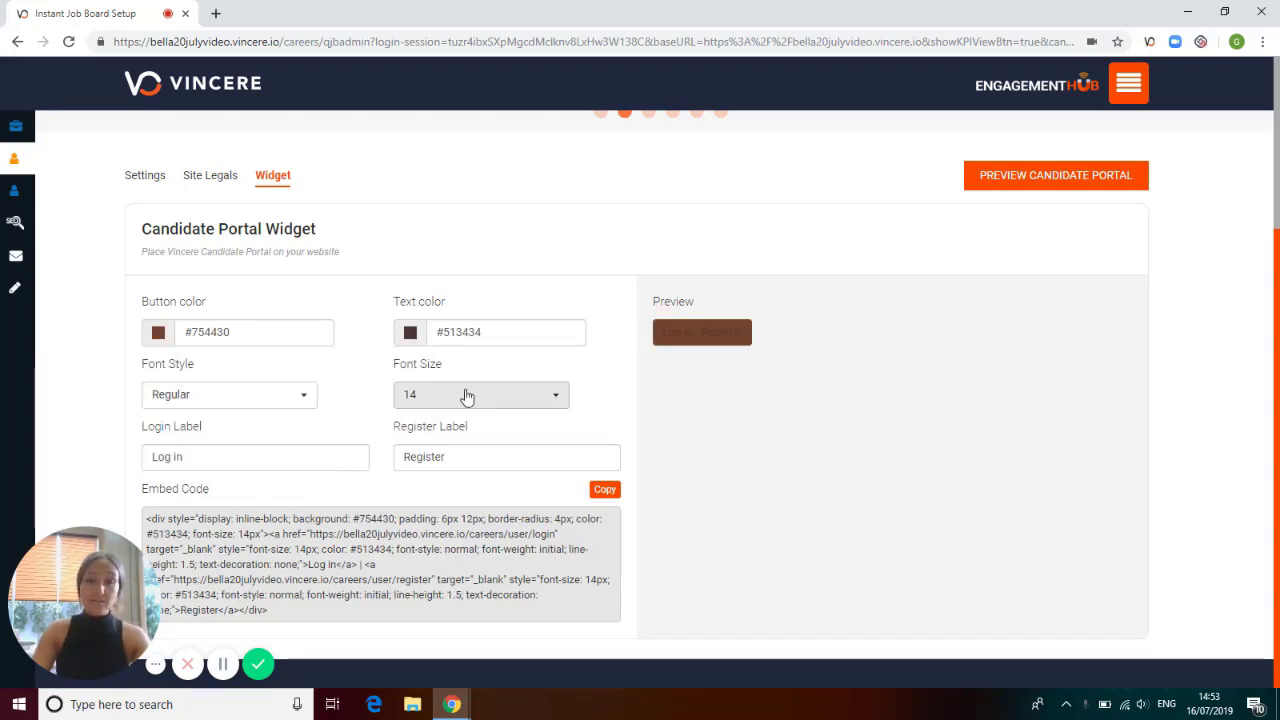
drag(463, 459, 396, 459)
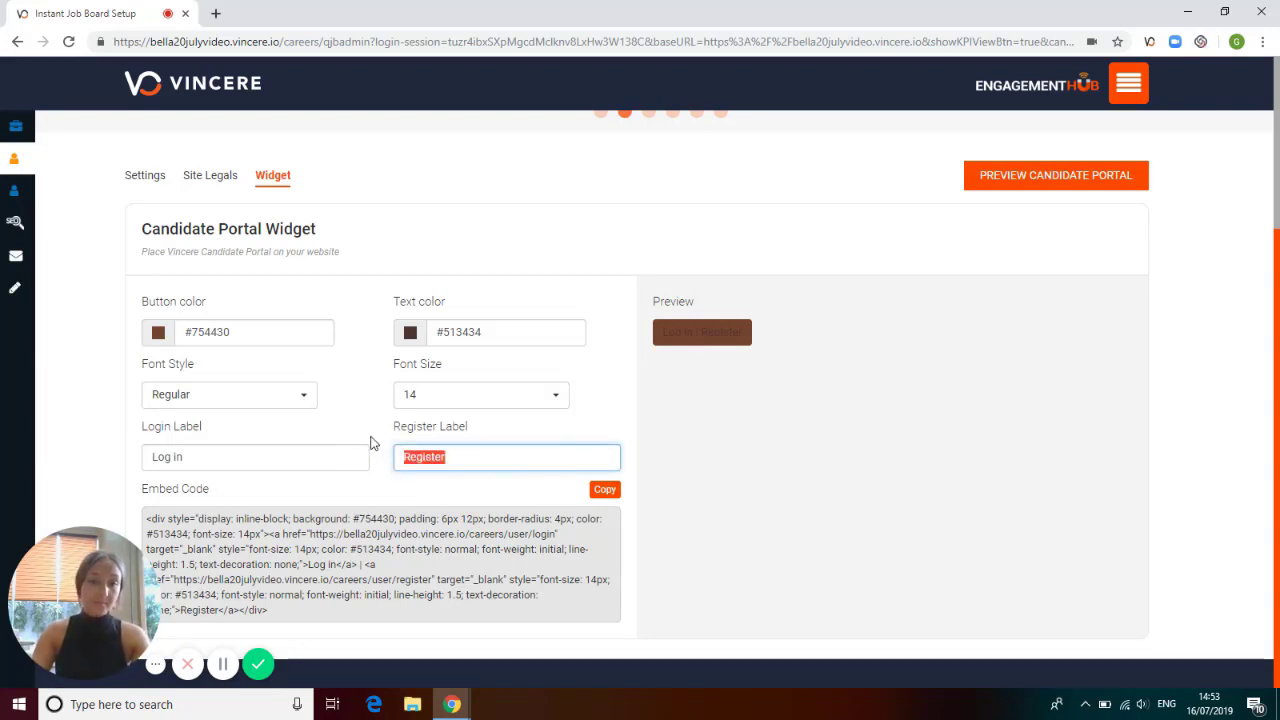
click(373, 443)
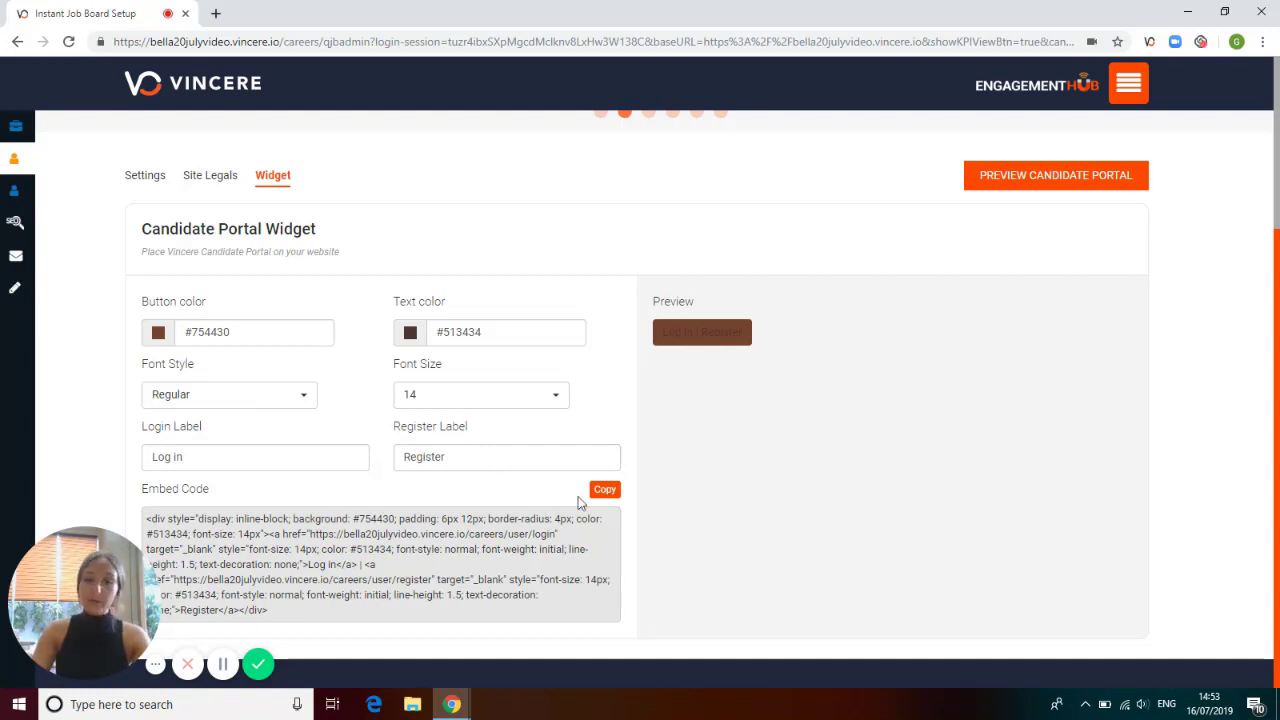
click(222, 664)
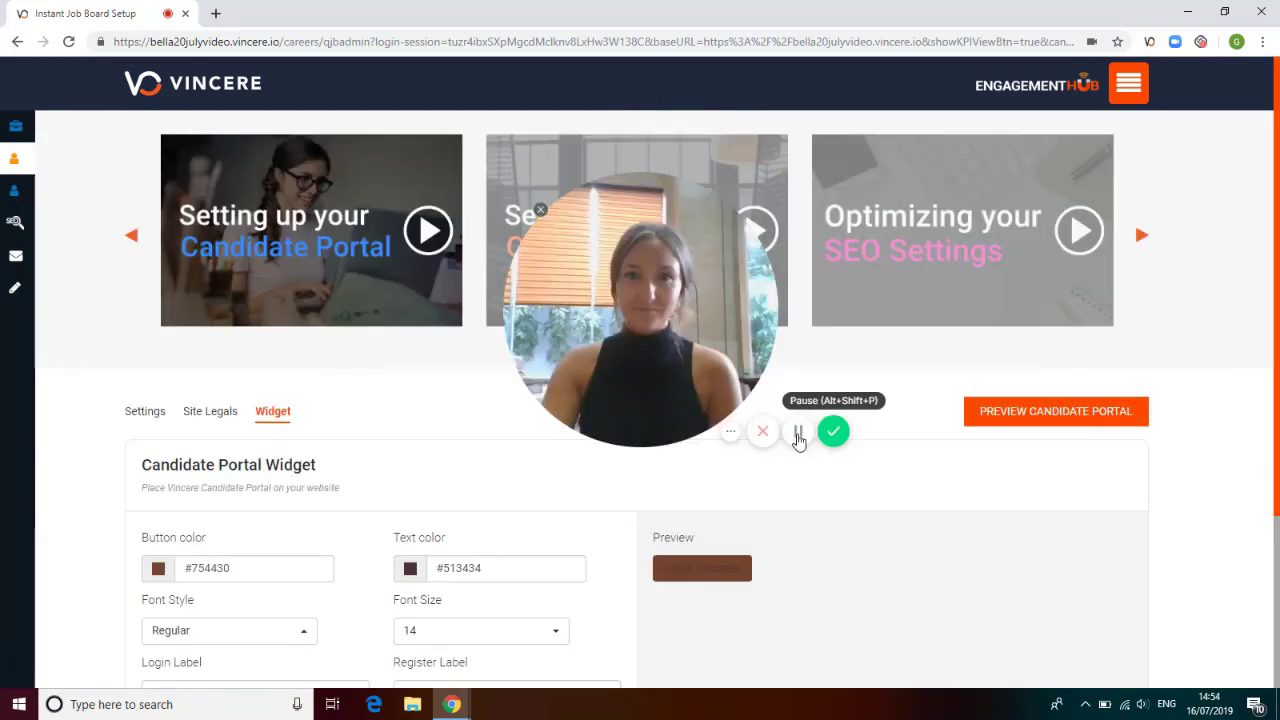